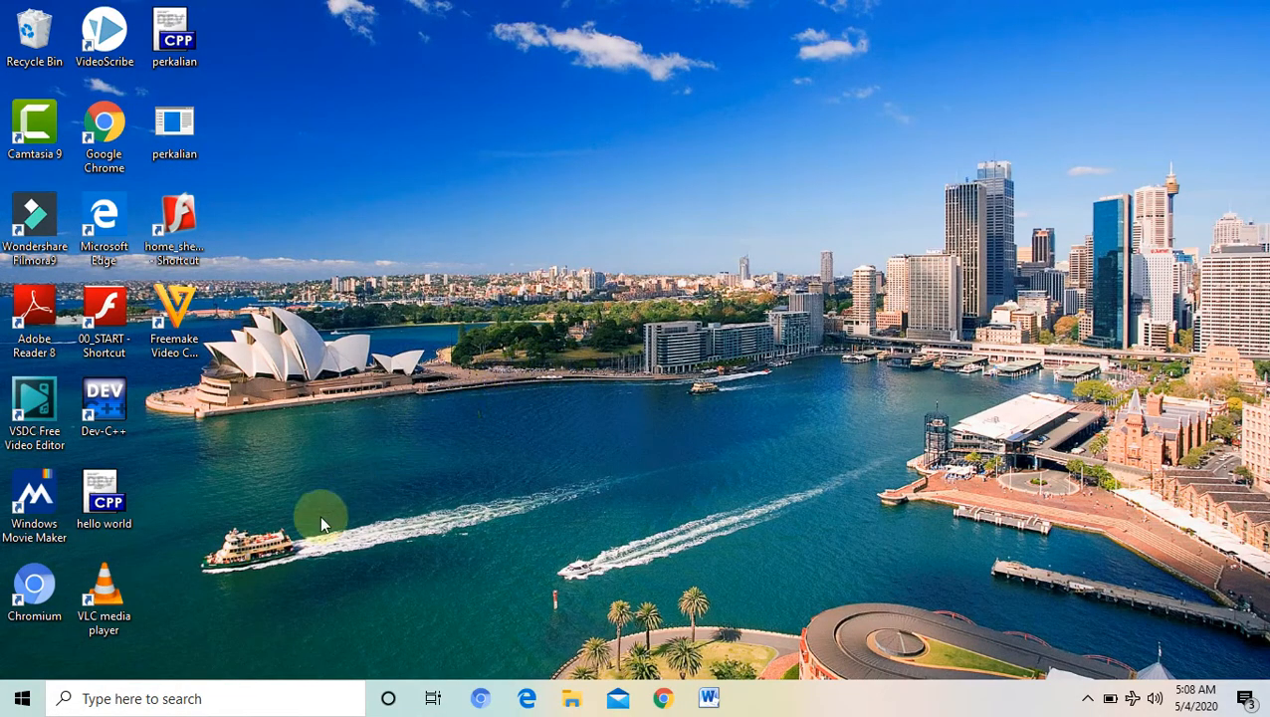
# Start CorelDRAW 11 and open the last edited drawing, tutorial spanduk.CDR.
pyautogui.click(147, 698)
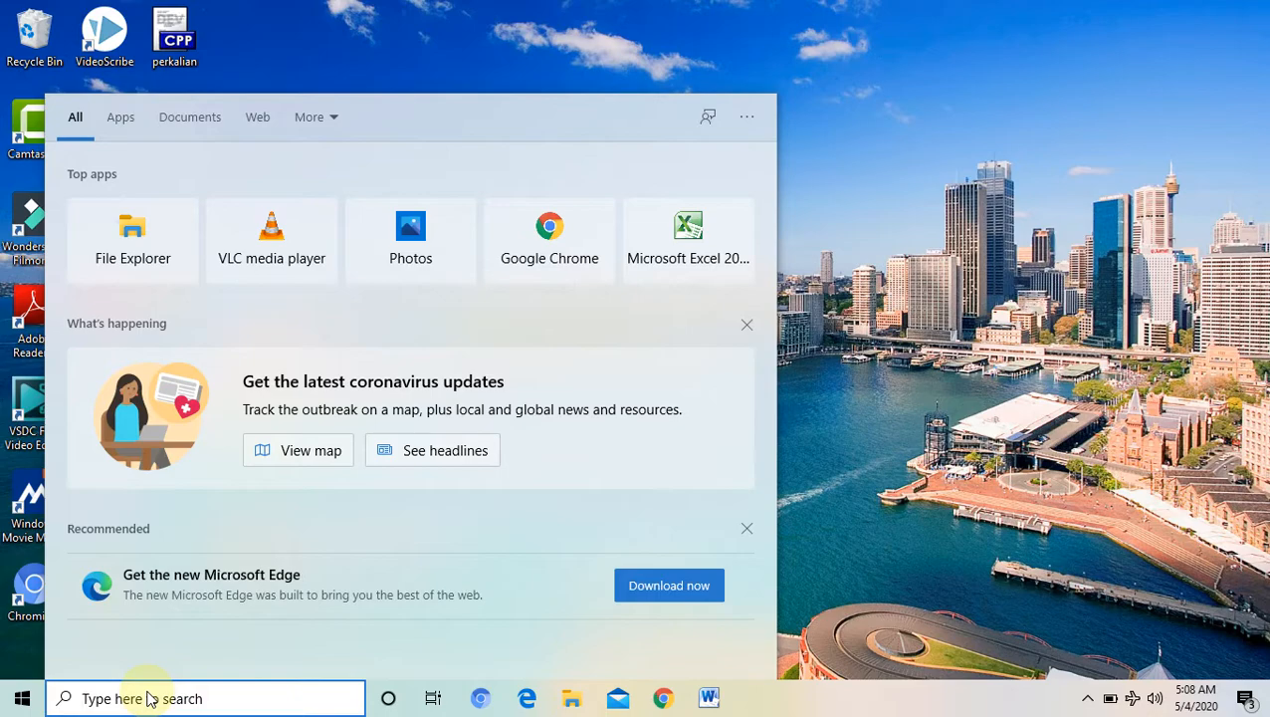
pyautogui.write('core')
pyautogui.click(141, 193)
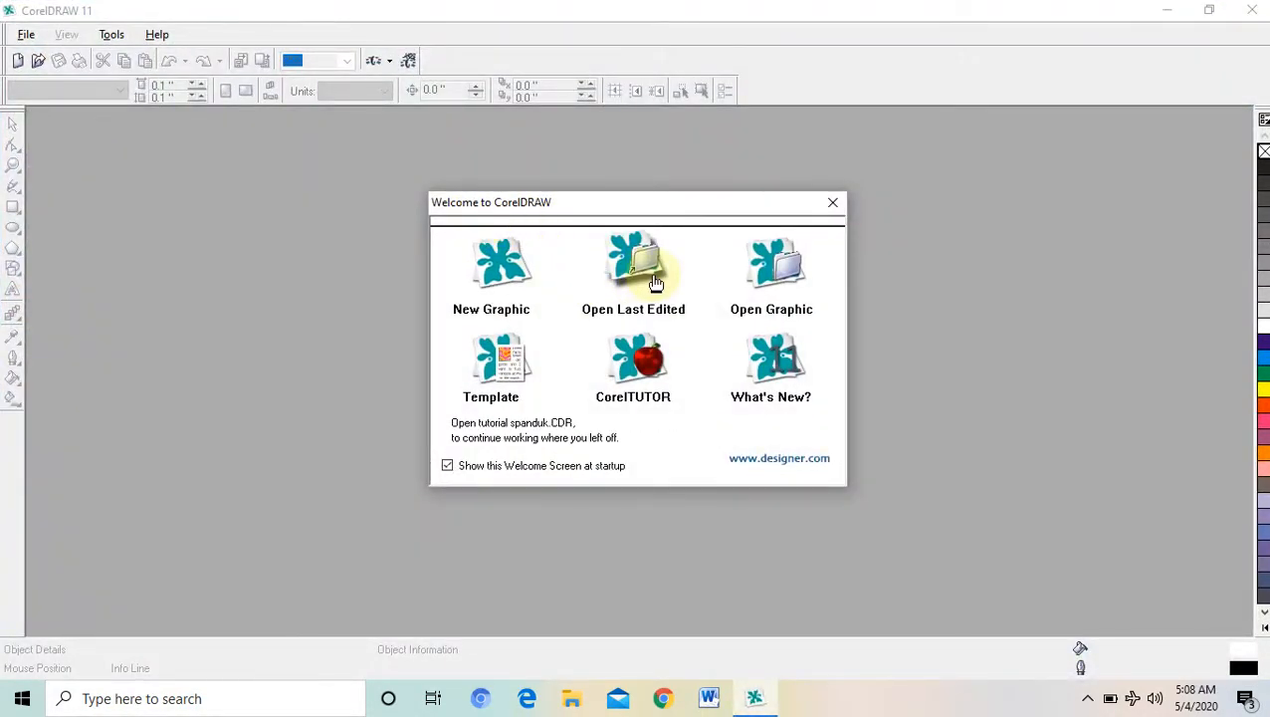
pyautogui.click(658, 275)
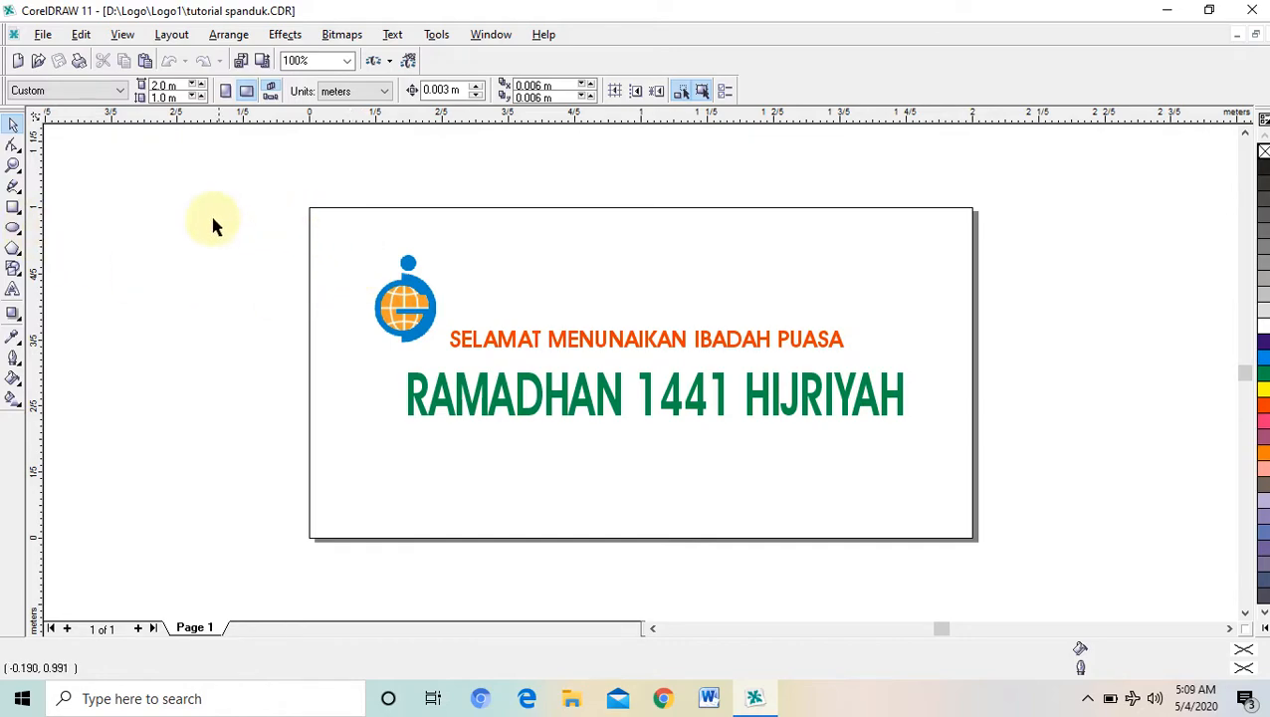
# Draw a rectangle about 1.99 by 0.99 m covering the whole banner page and fill it with cyan.
pyautogui.click(13, 208)
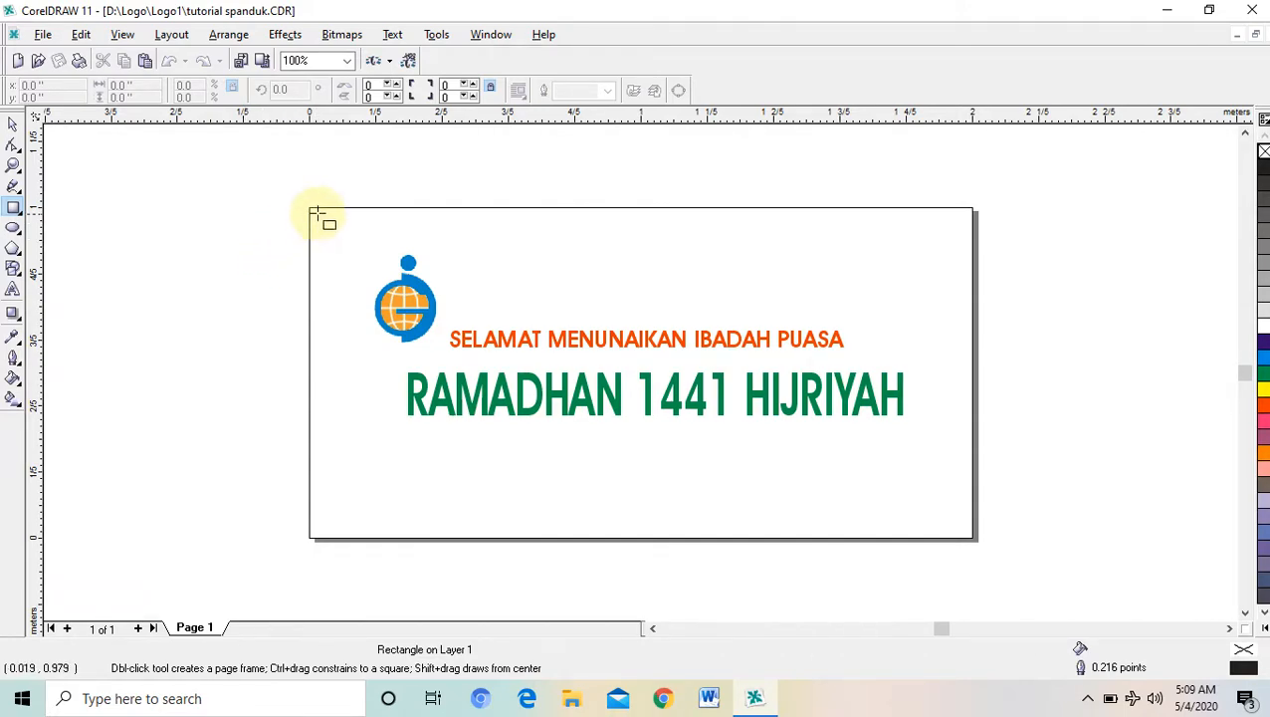
pyautogui.moveTo(310, 209); pyautogui.dragTo(974, 538)
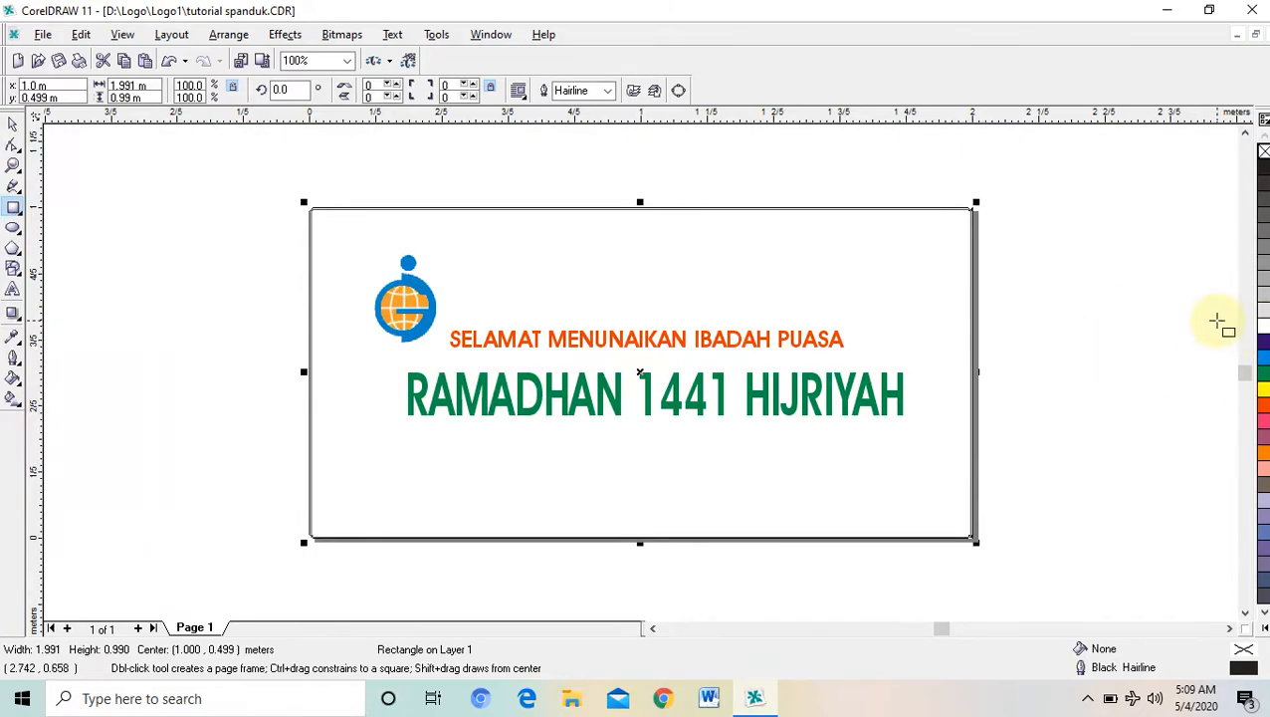
pyautogui.click(1261, 357)
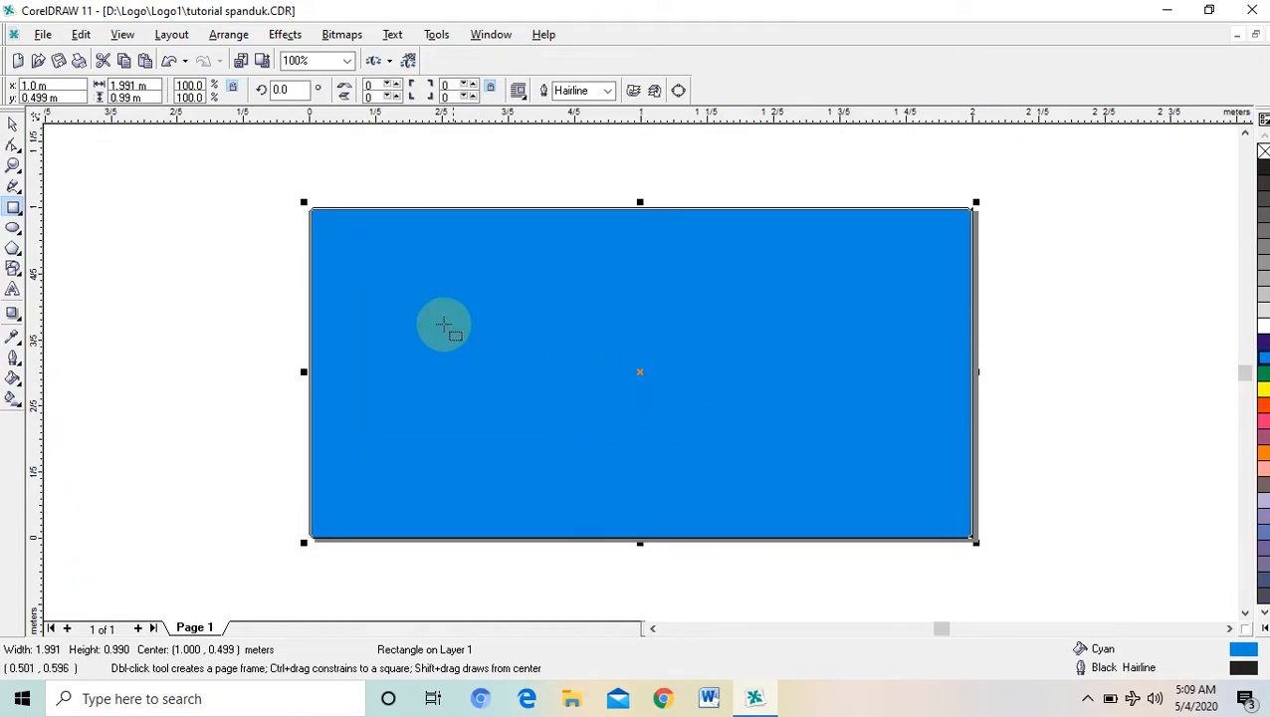
# Send the cyan rectangle to the back, behind the logo and both text lines.
pyautogui.rightClick(638, 373)
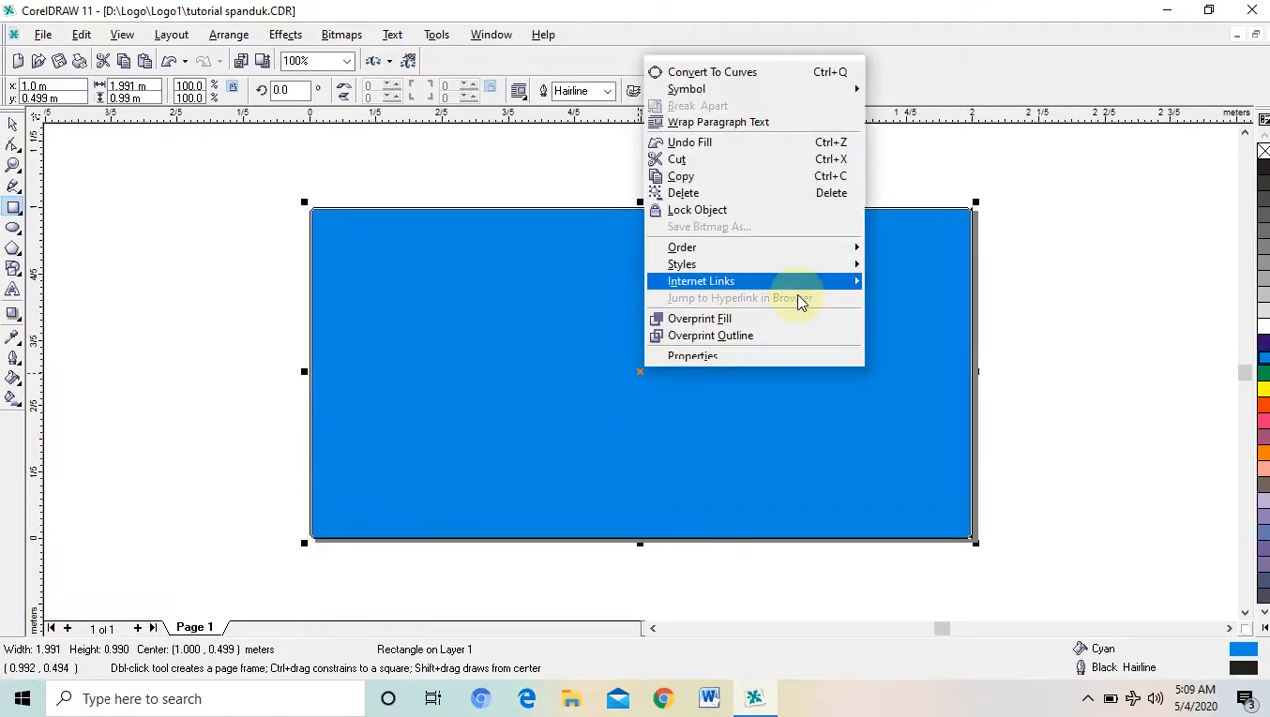
pyautogui.moveTo(848, 247)
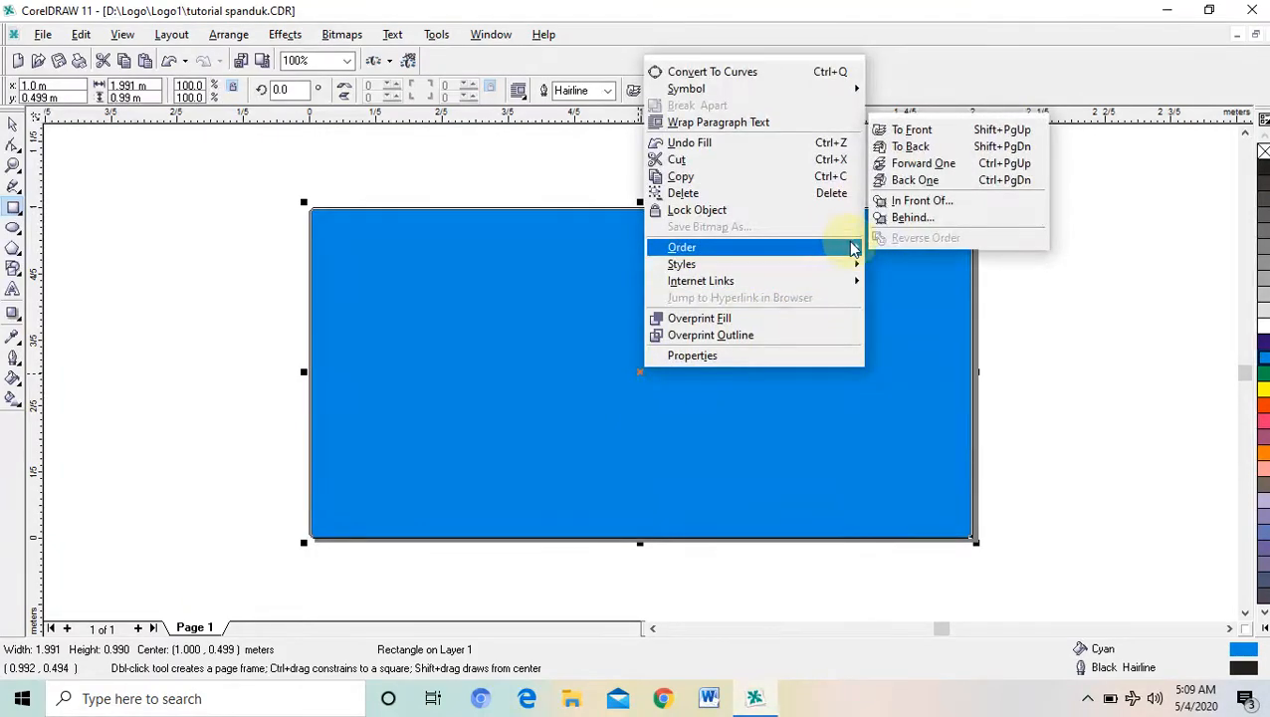
pyautogui.click(944, 145)
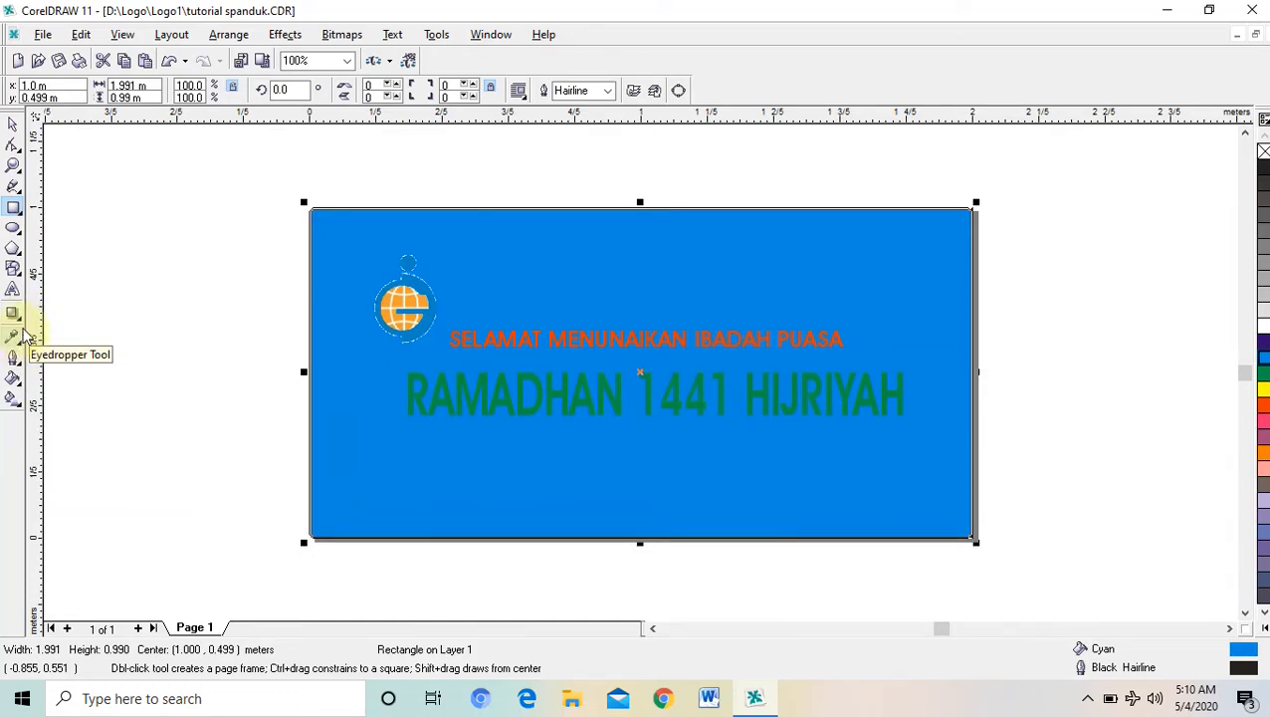
# Apply a linear transparency to the cyan rectangle, running near-vertically through its centre from opaque at the bottom edge to transparent at the top.
pyautogui.click(22, 323)
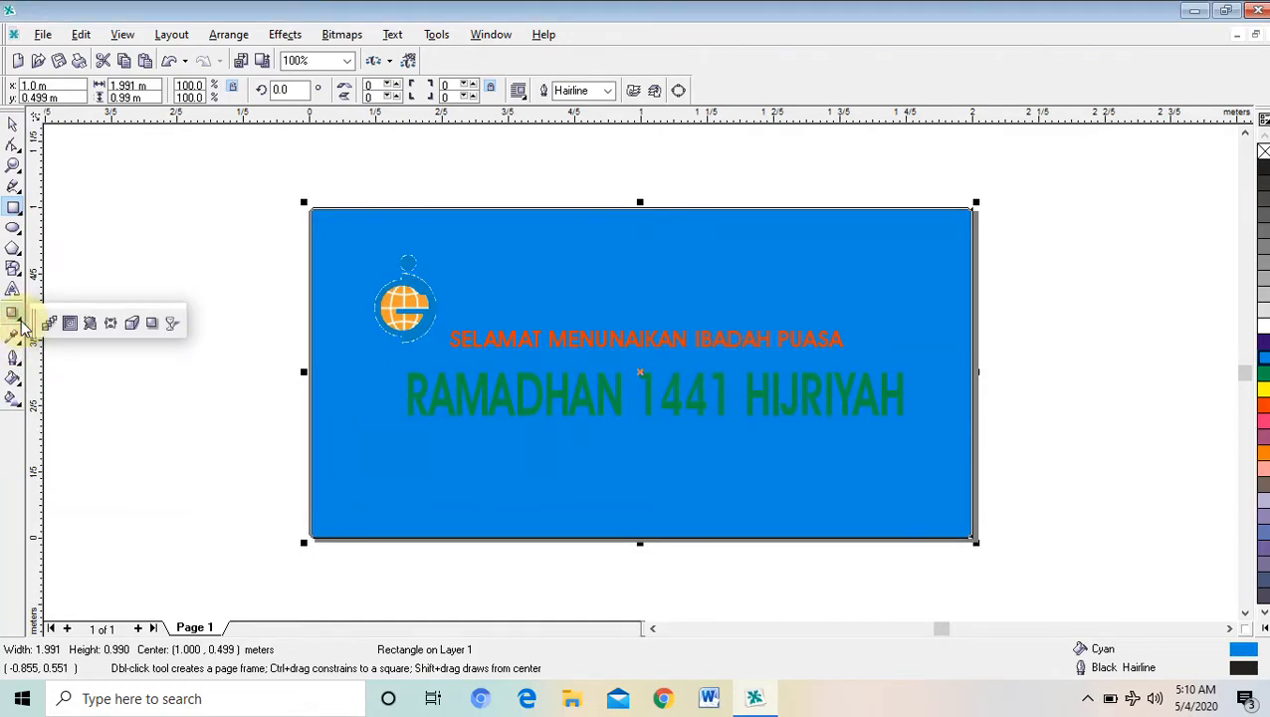
pyautogui.click(172, 324)
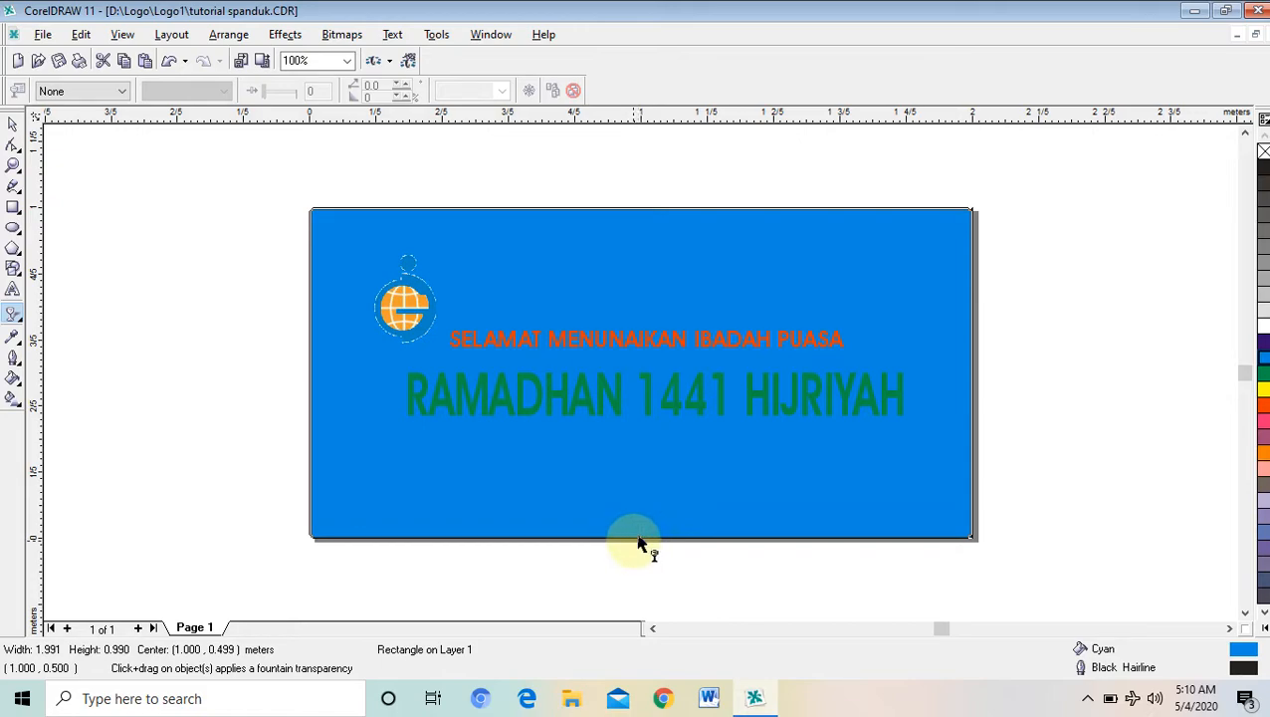
pyautogui.moveTo(639, 543); pyautogui.dragTo(624, 214)
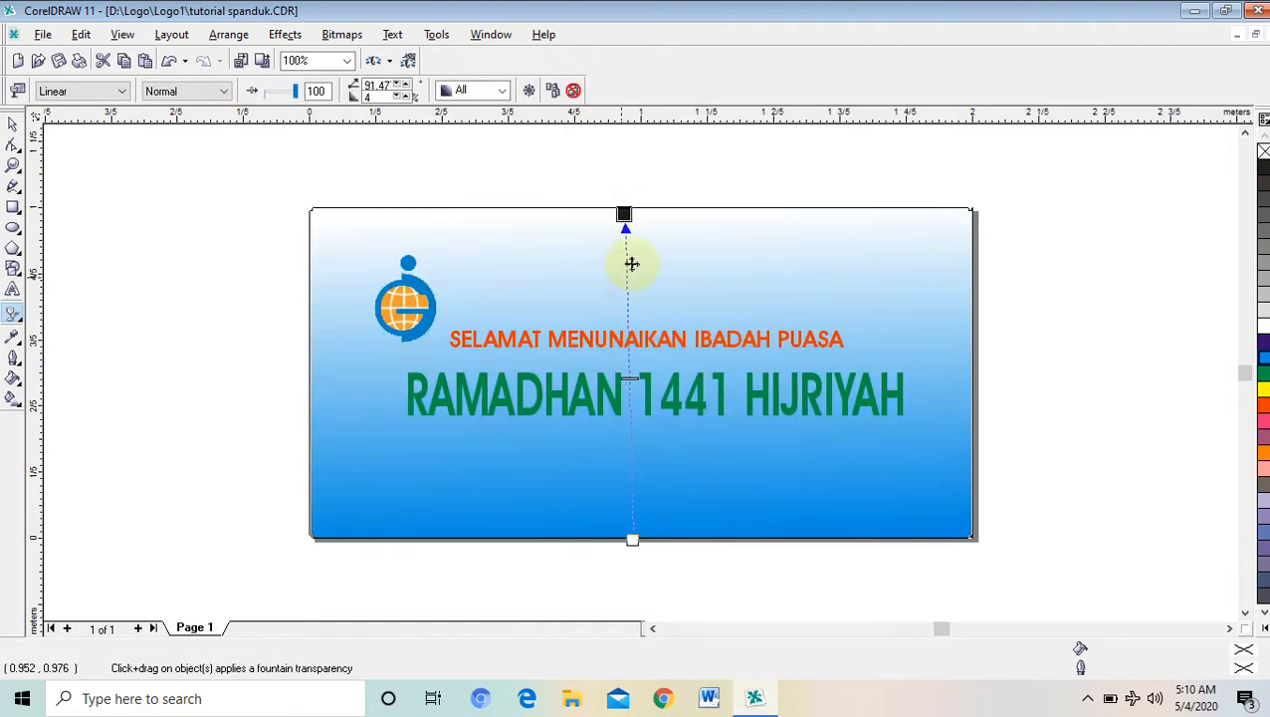
pyautogui.moveTo(624, 213)
pyautogui.mouseDown()
pyautogui.moveTo(738, 214)
pyautogui.moveTo(641, 211)
pyautogui.mouseUp()
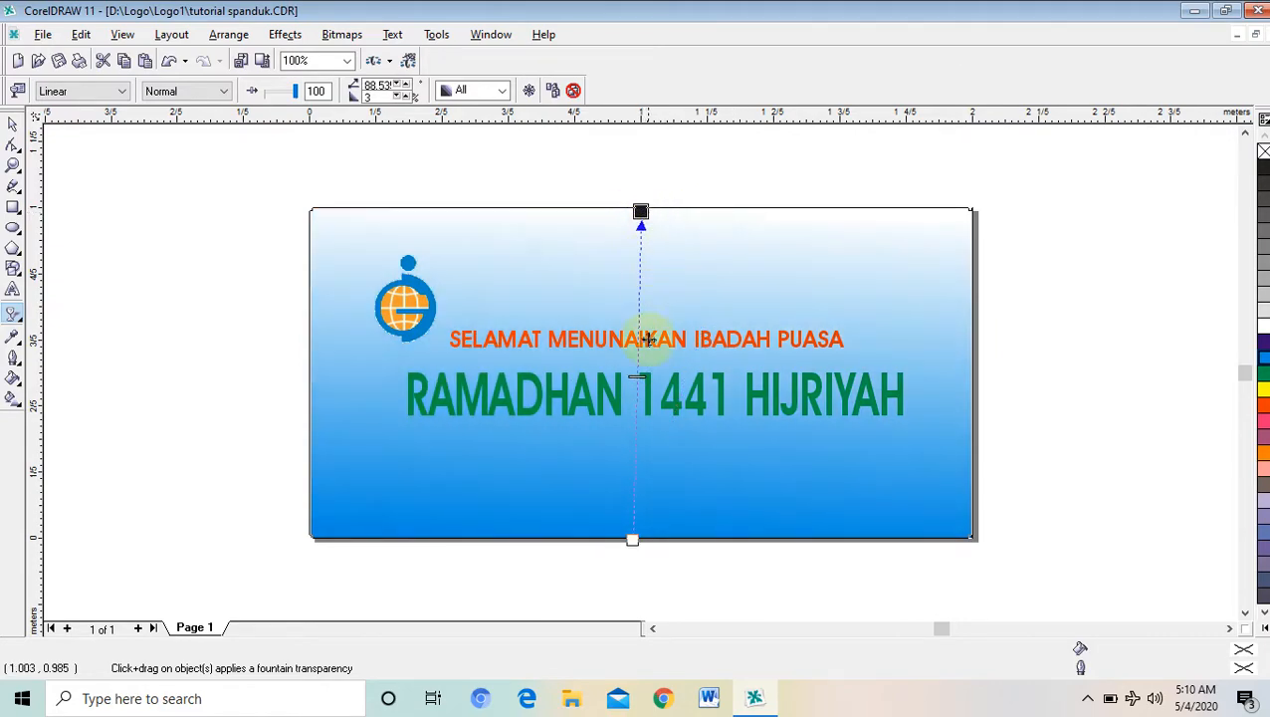
pyautogui.moveTo(634, 540)
pyautogui.mouseDown()
pyautogui.moveTo(839, 530)
pyautogui.moveTo(624, 538)
pyautogui.moveTo(645, 539)
pyautogui.mouseUp()
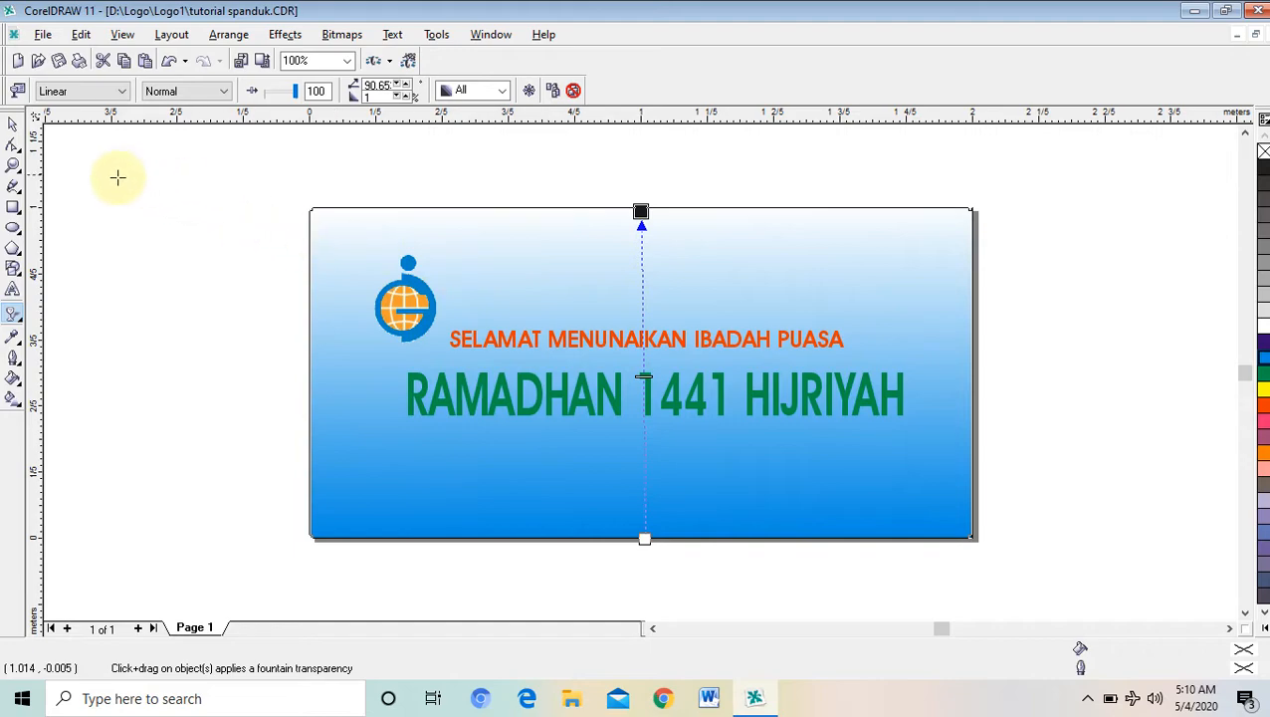
pyautogui.click(14, 123)
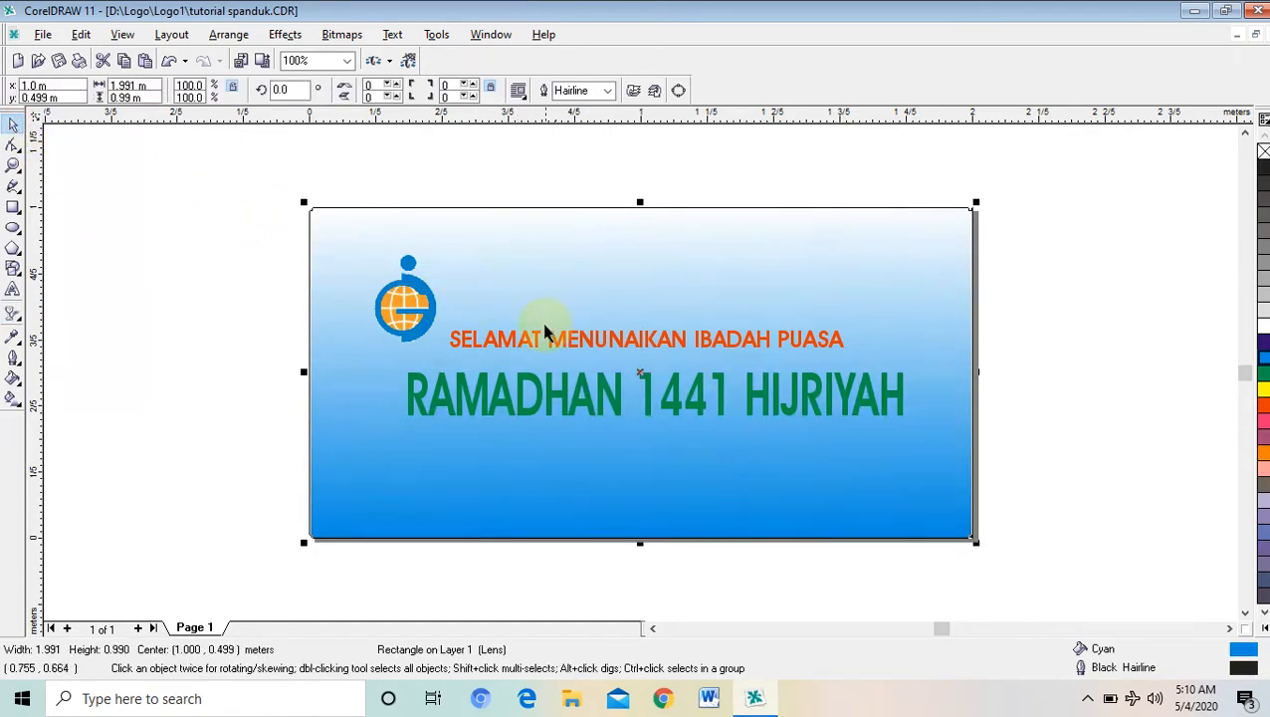
# Give the red "SELAMAT MENUNAIKAN IBADAH PUASA" text a white outline 2.0 pt wide.
pyautogui.click(629, 350)
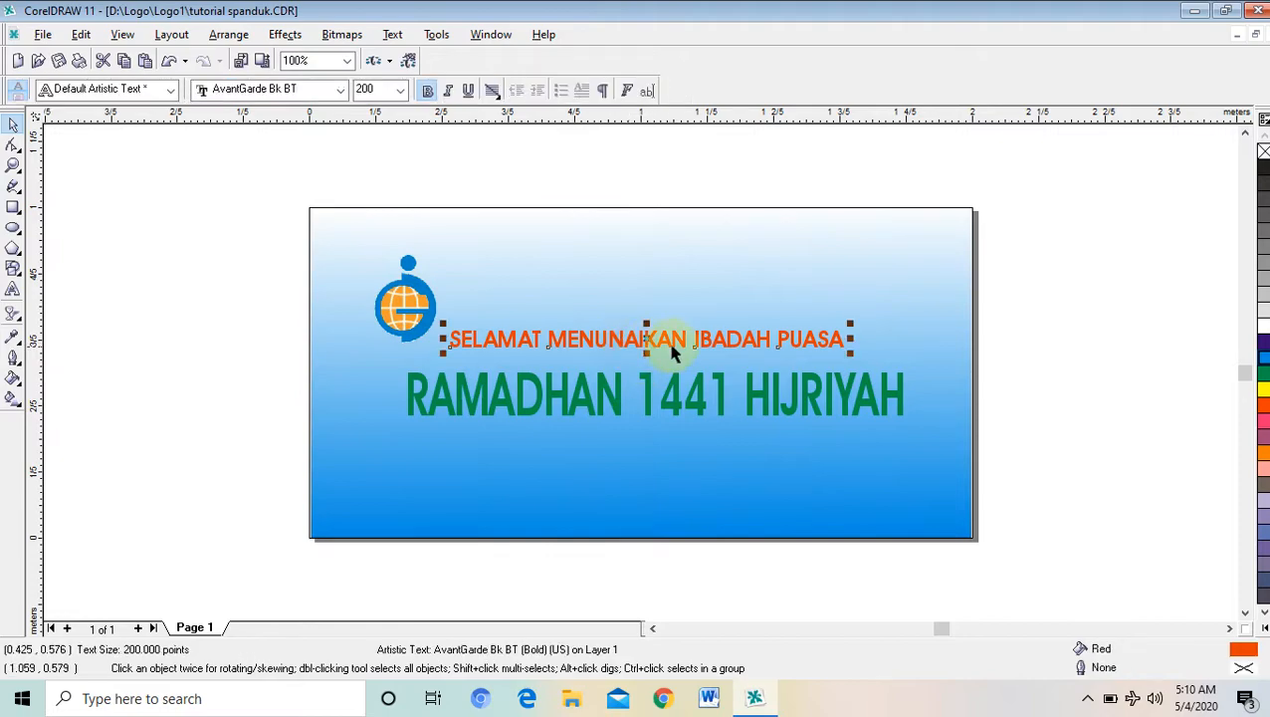
pyautogui.click(14, 167)
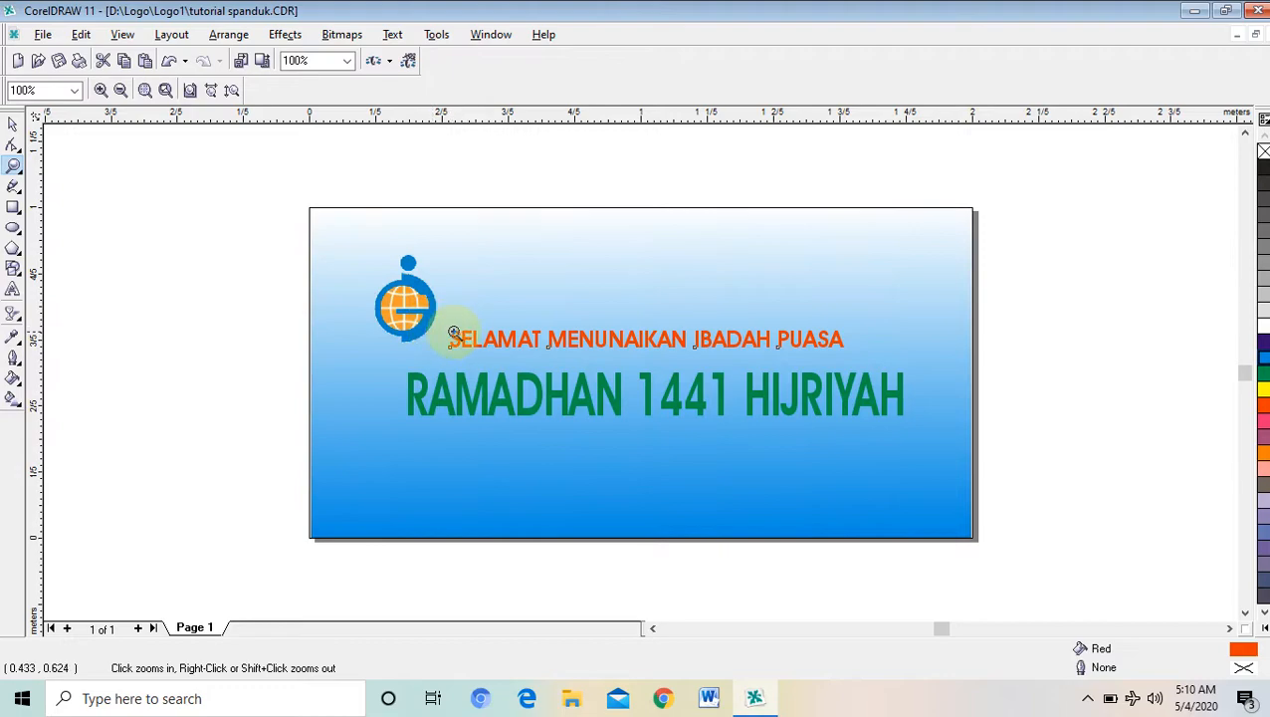
pyautogui.moveTo(431, 317); pyautogui.dragTo(546, 366)
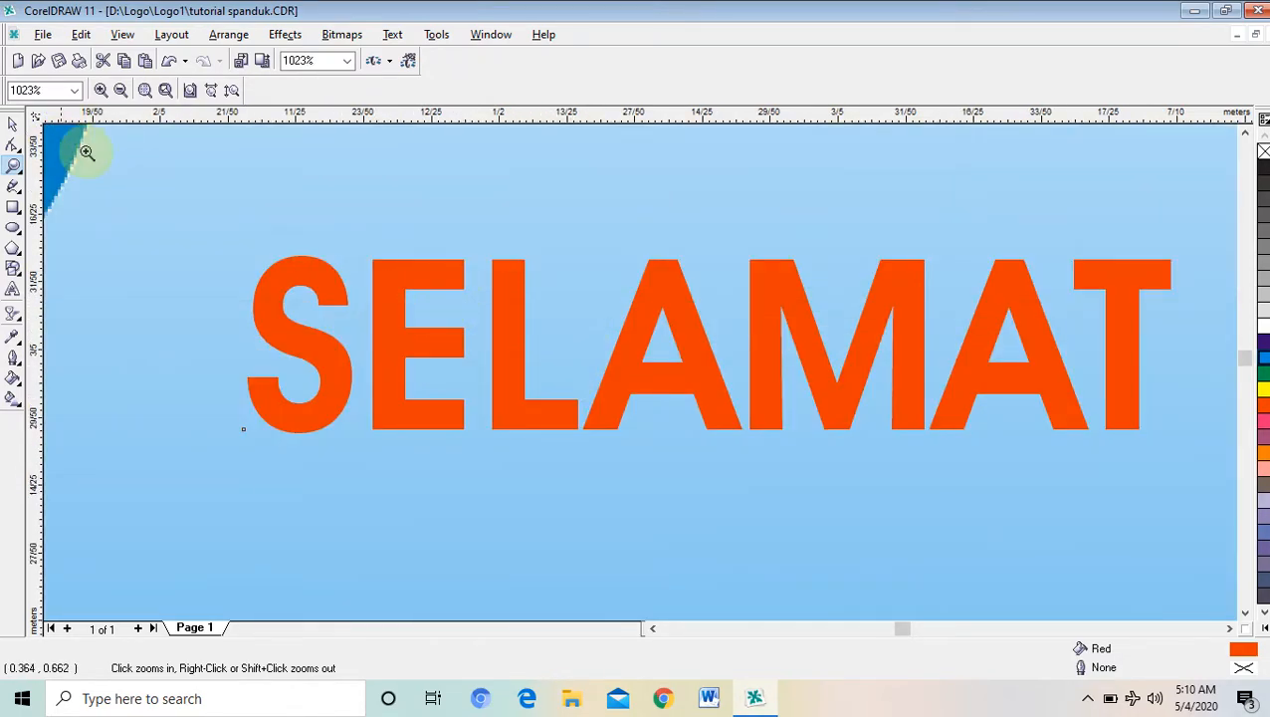
pyautogui.click(119, 90)
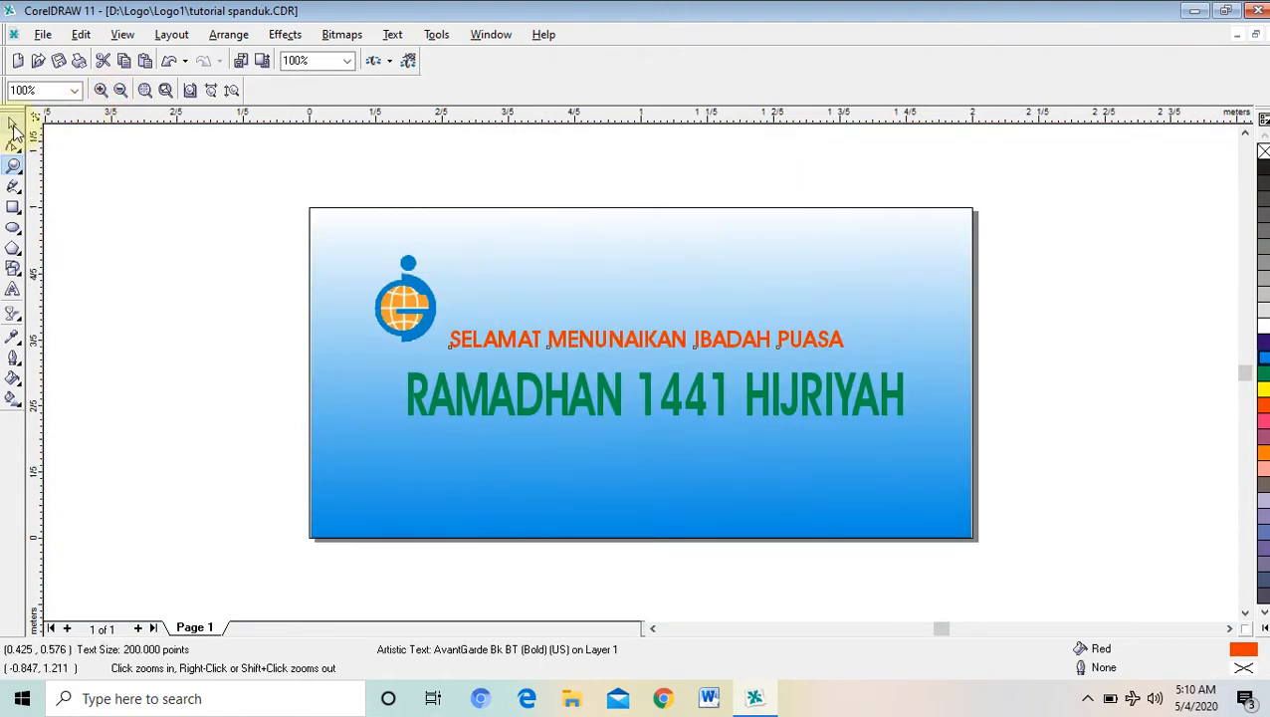
pyautogui.moveTo(441, 317); pyautogui.dragTo(835, 356)
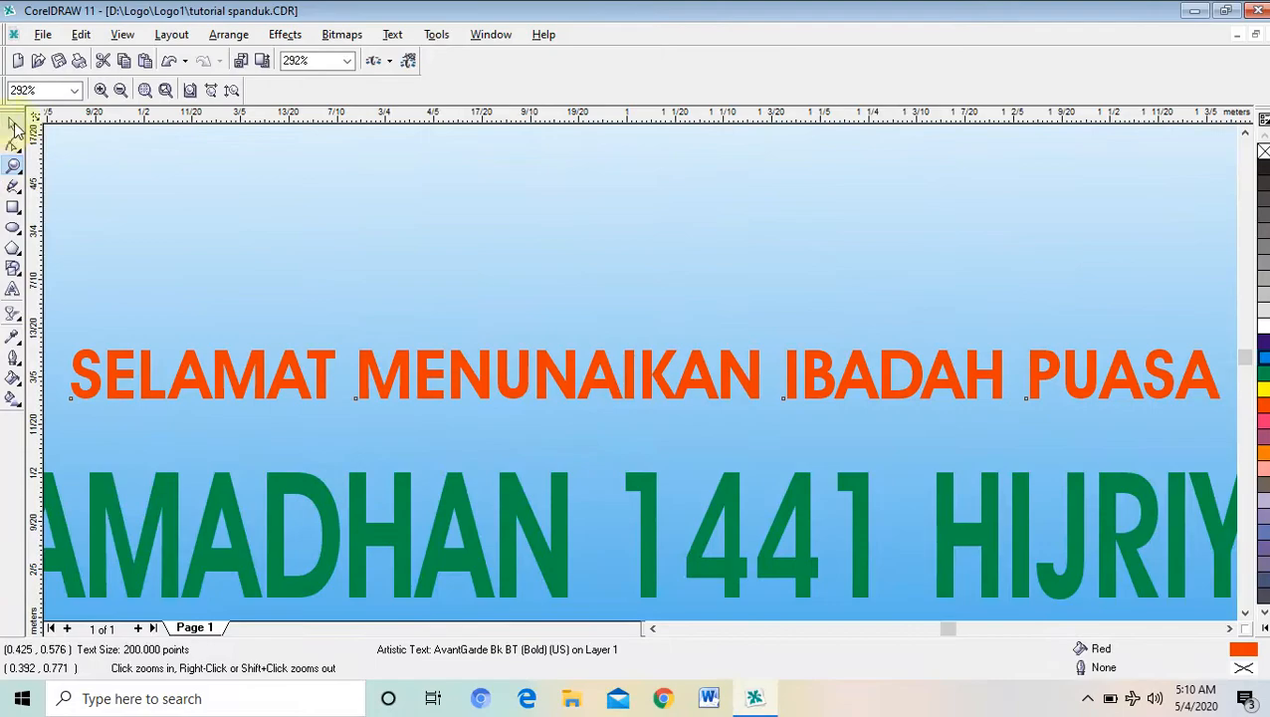
pyautogui.click(14, 126)
pyautogui.click(239, 376)
pyautogui.click(289, 375)
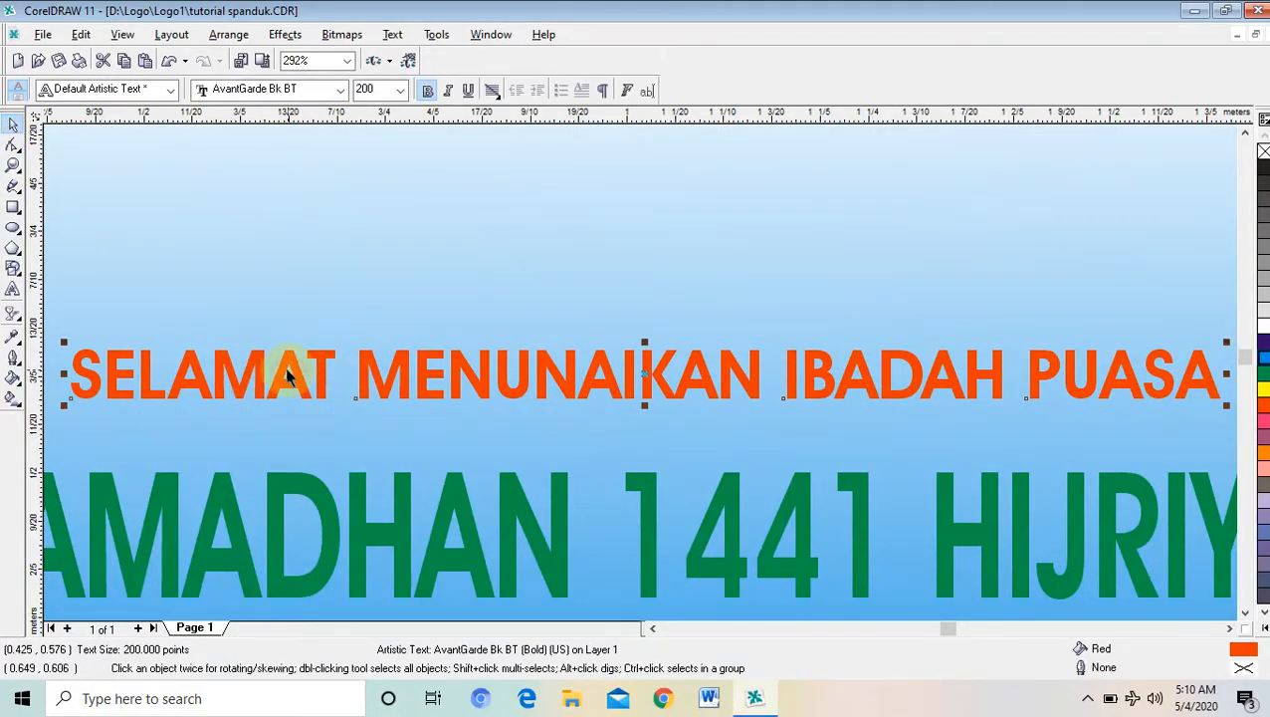
pyautogui.click(15, 361)
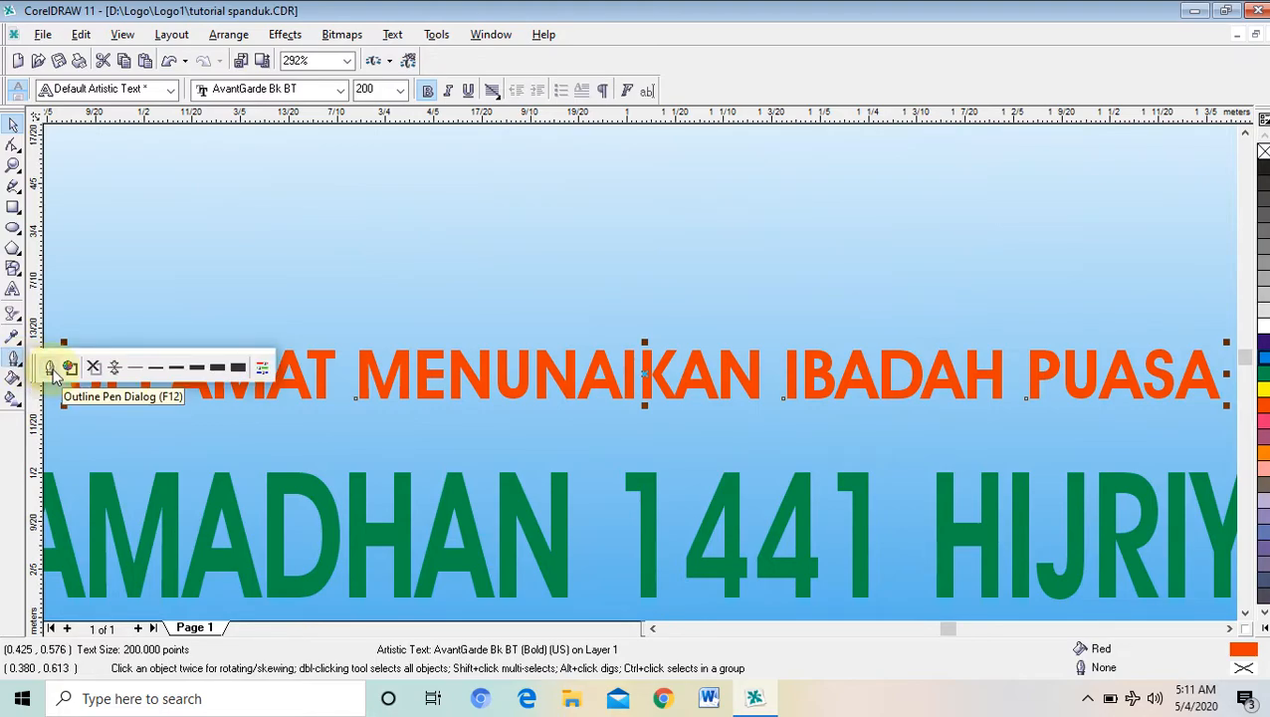
pyautogui.click(52, 368)
pyautogui.click(531, 251)
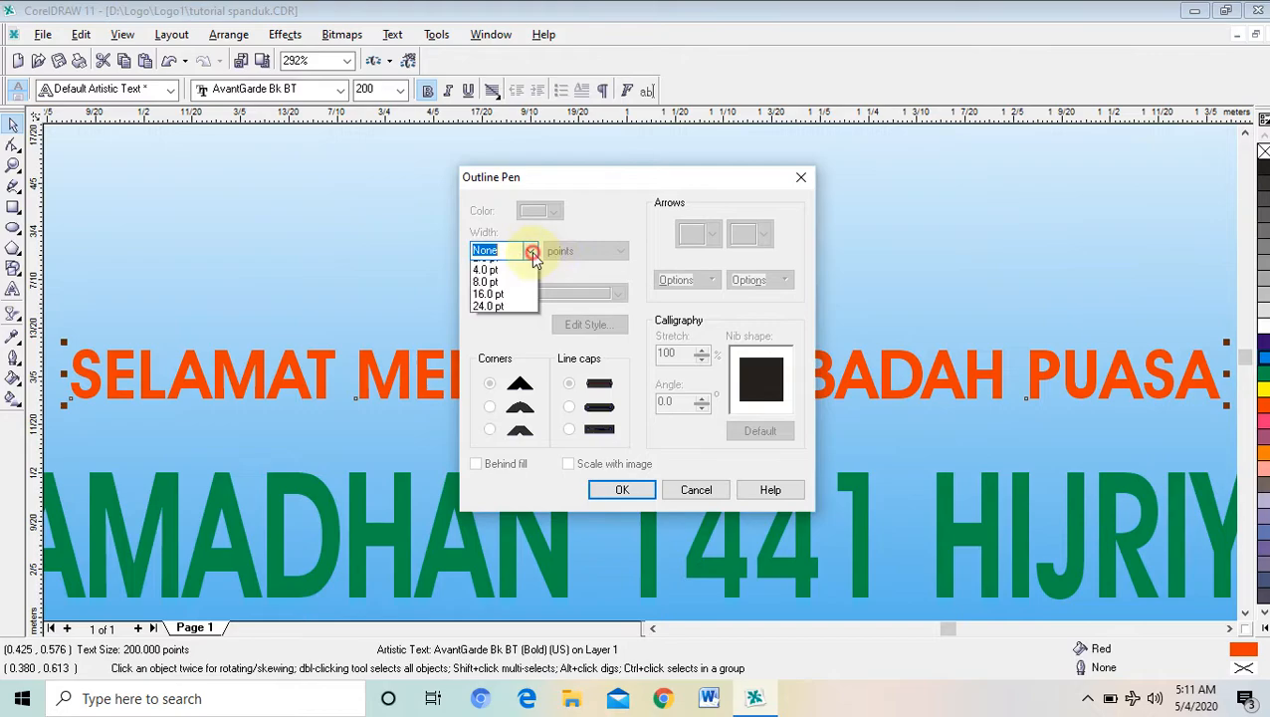
pyautogui.click(529, 321)
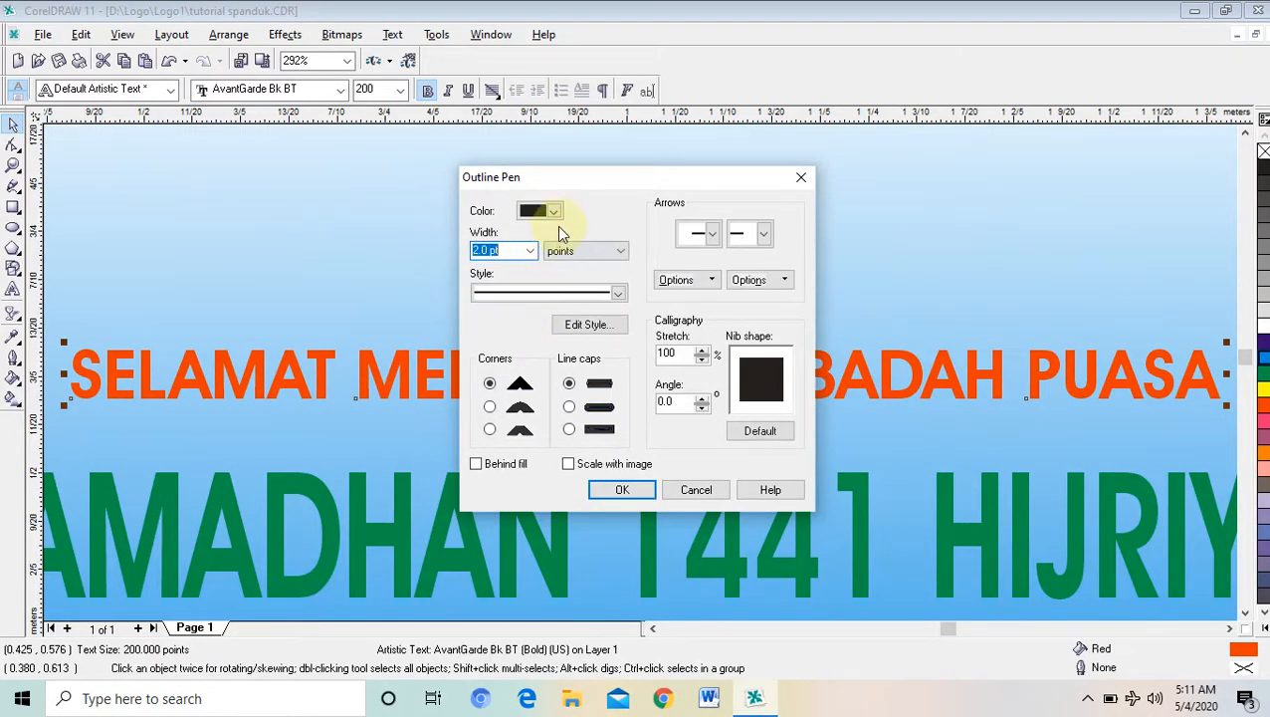
pyautogui.click(554, 211)
pyautogui.click(584, 244)
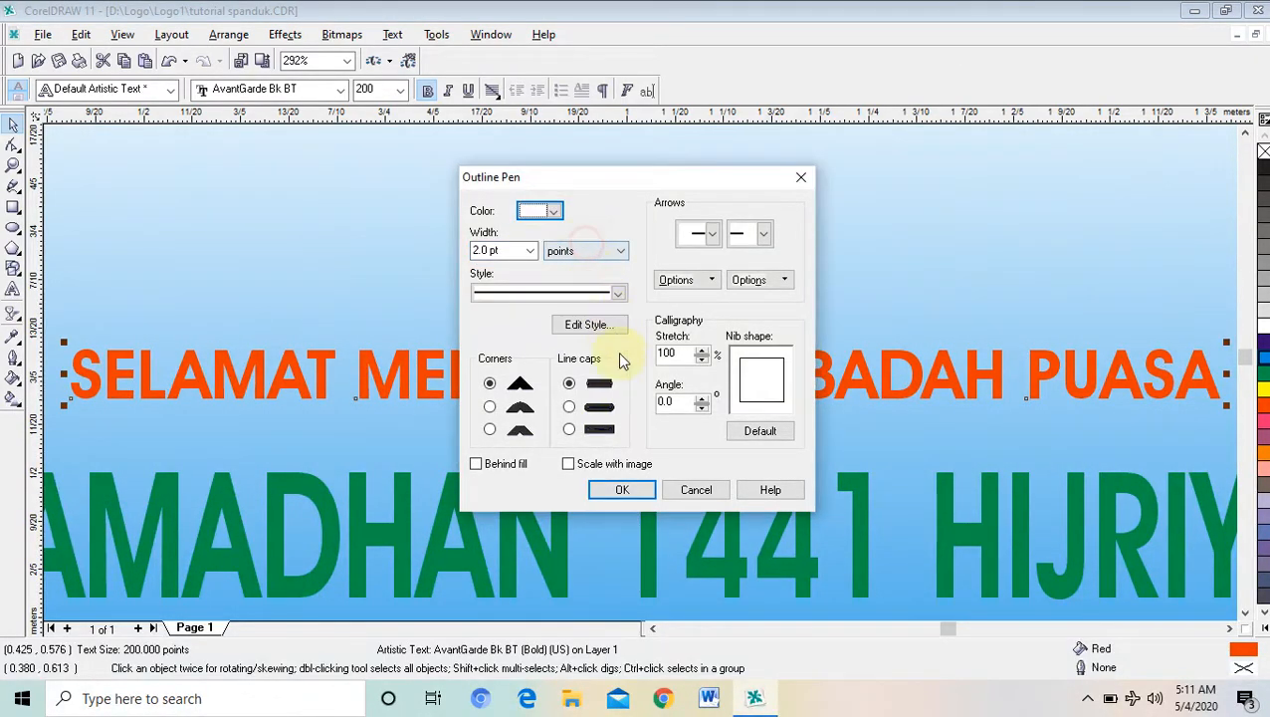
pyautogui.click(627, 487)
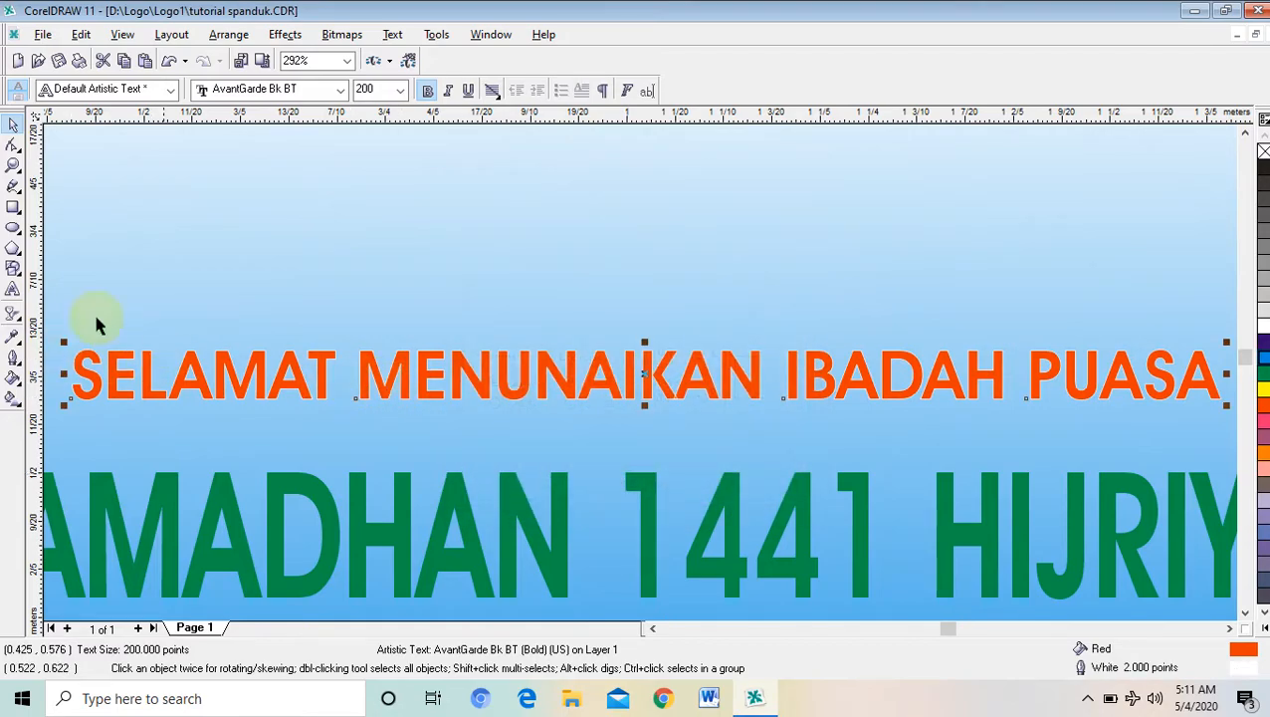
# Examine the white outline on the word SELAMAT up close, undoing and redoing it to compare the lettering.
pyautogui.click(16, 181)
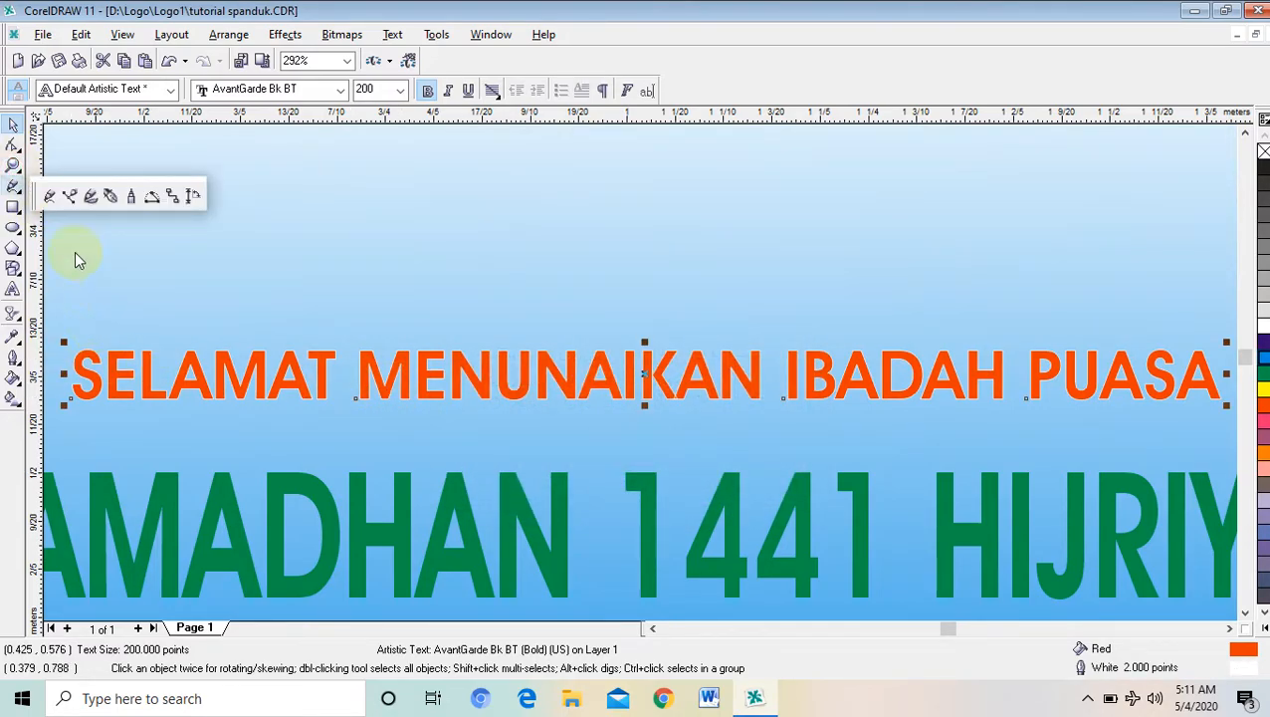
pyautogui.click(12, 164)
pyautogui.click(56, 175)
pyautogui.moveTo(60, 327); pyautogui.dragTo(227, 426)
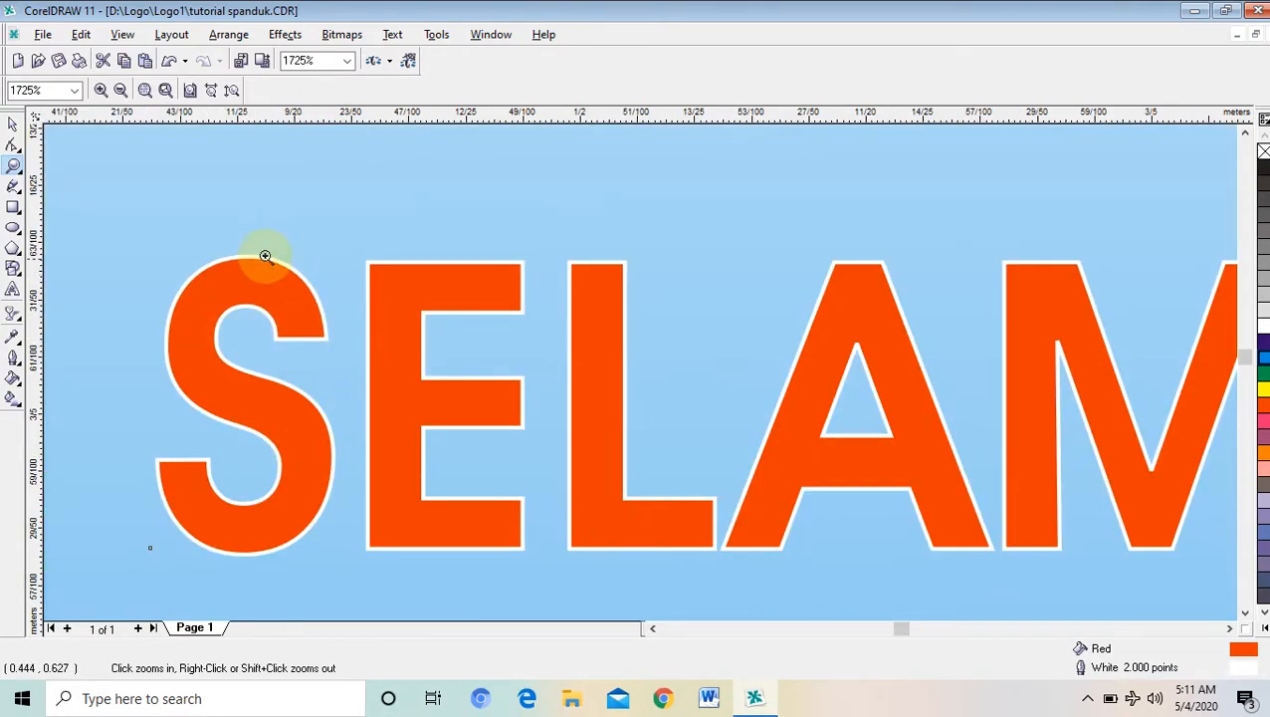
pyautogui.click(169, 61)
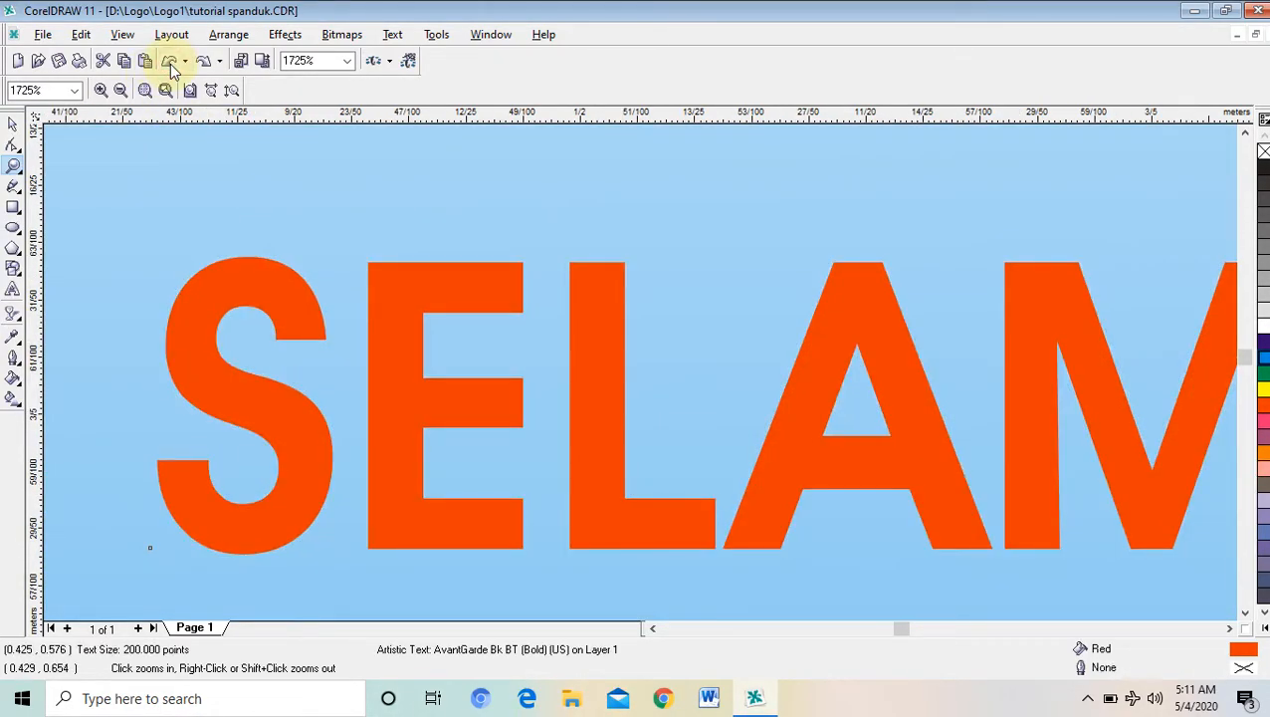
pyautogui.click(204, 60)
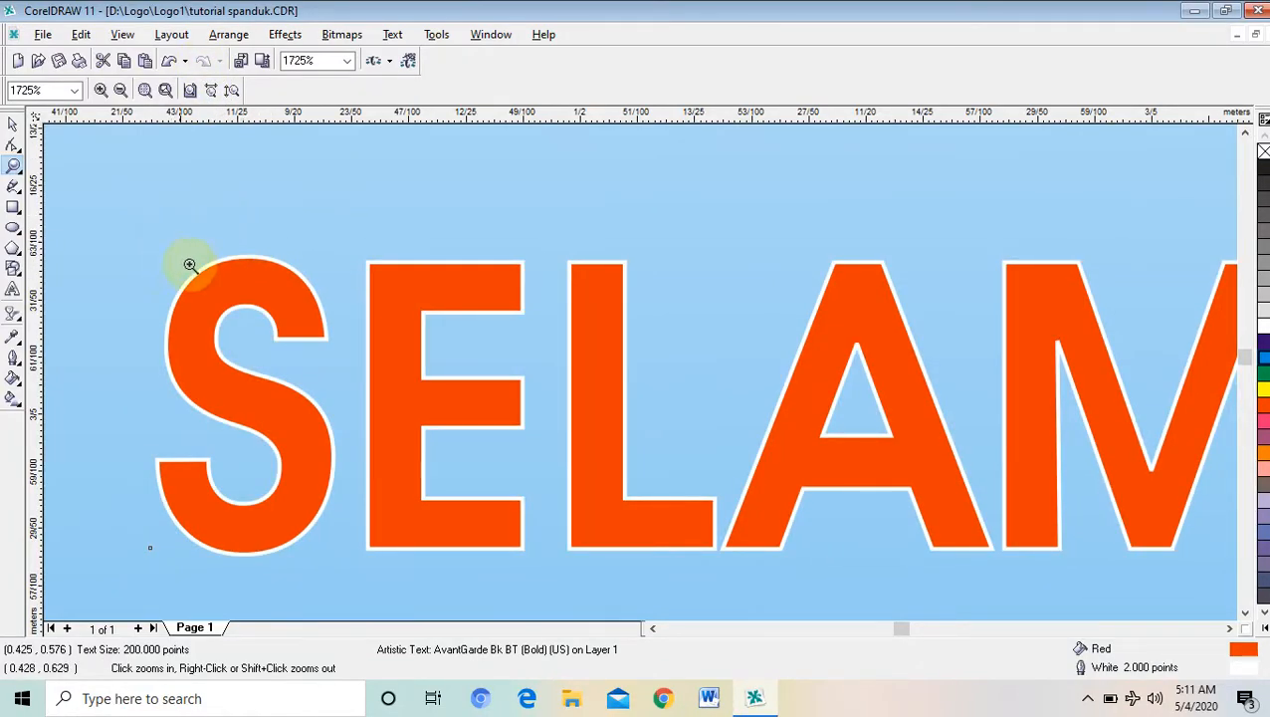
pyautogui.click(144, 89)
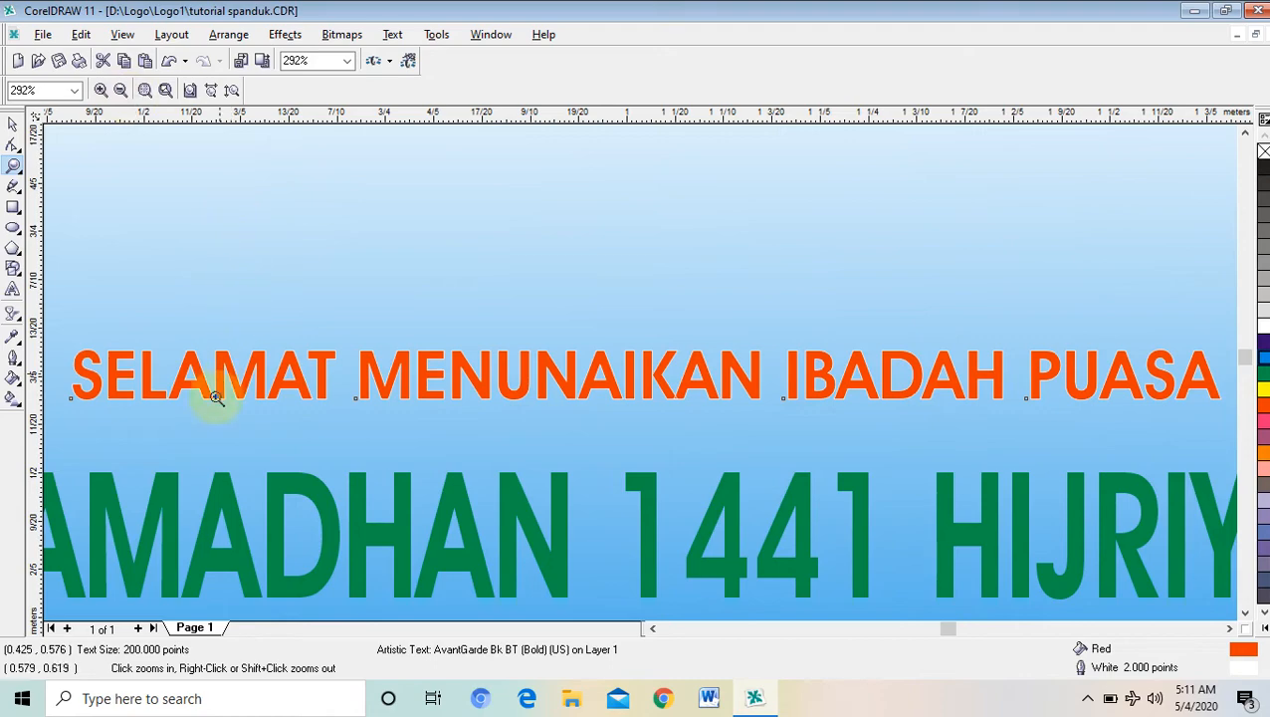
# Give the green "RAMADHAN 1441 HIJRIYAH" text a white outline 2.0 pt wide.
pyautogui.click(652, 629)
pyautogui.click(652, 628)
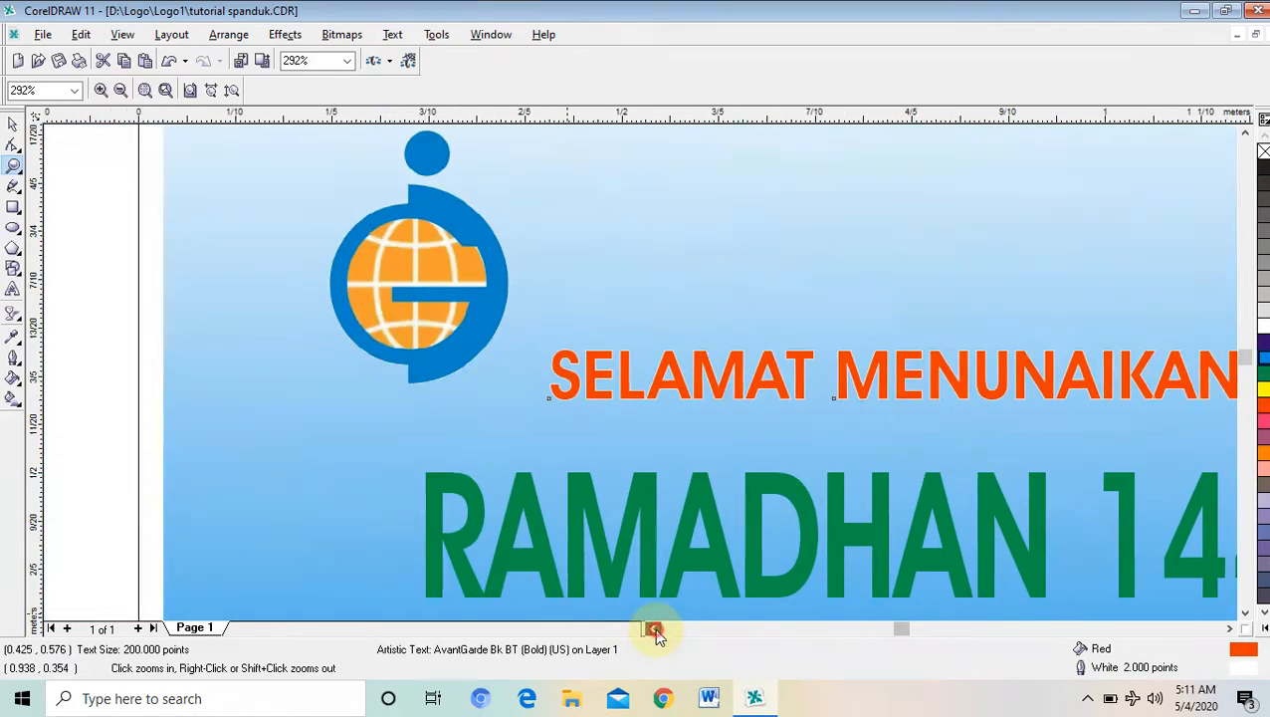
pyautogui.click(1245, 613)
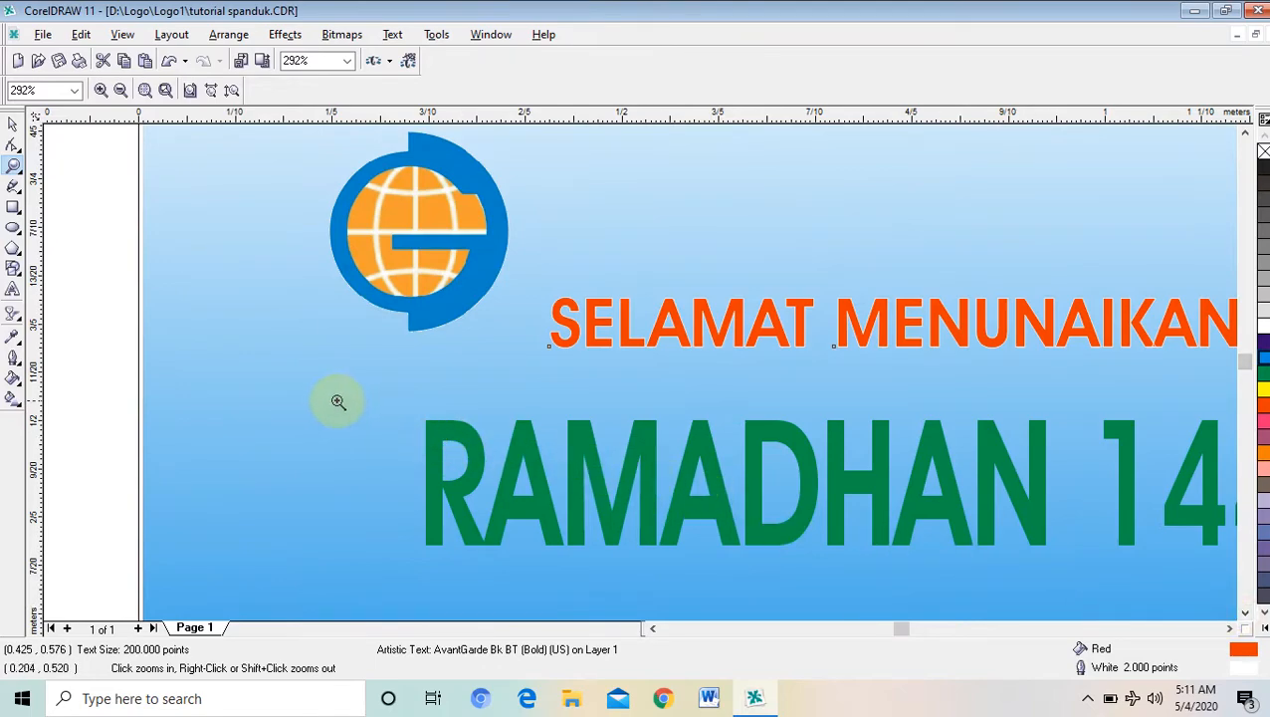
pyautogui.click(12, 124)
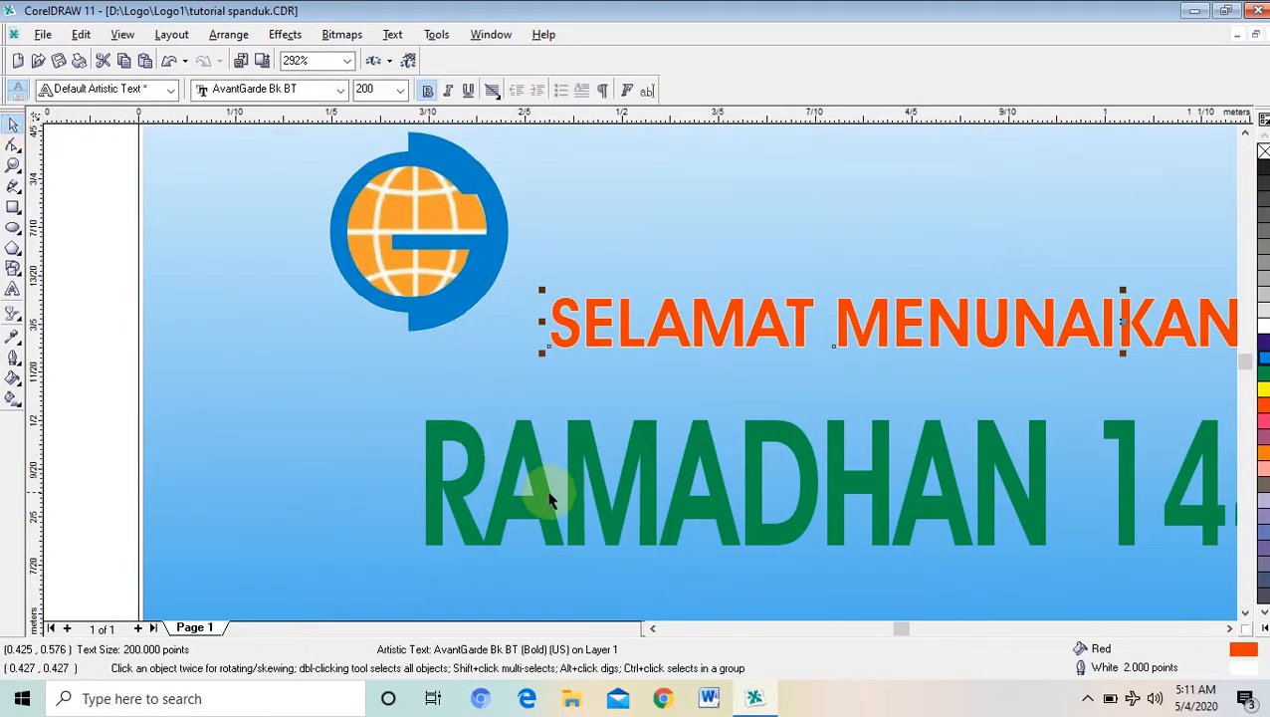
pyautogui.click(548, 533)
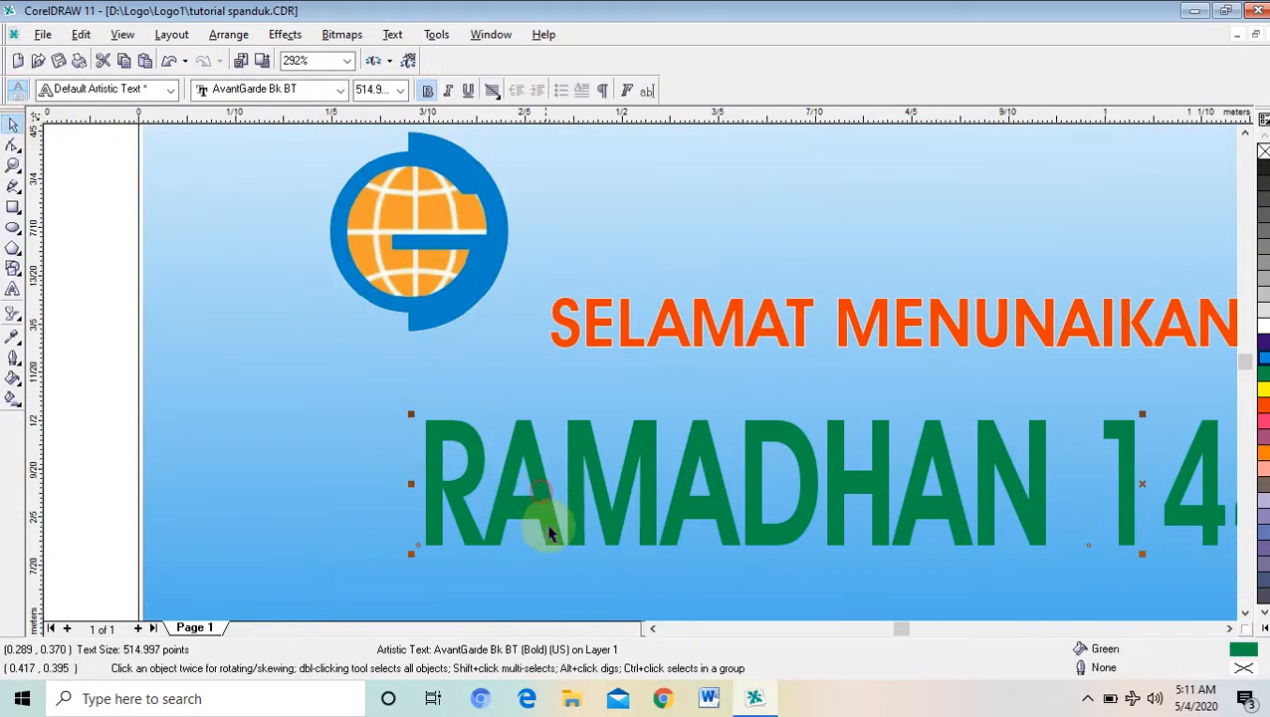
pyautogui.click(15, 361)
pyautogui.click(70, 368)
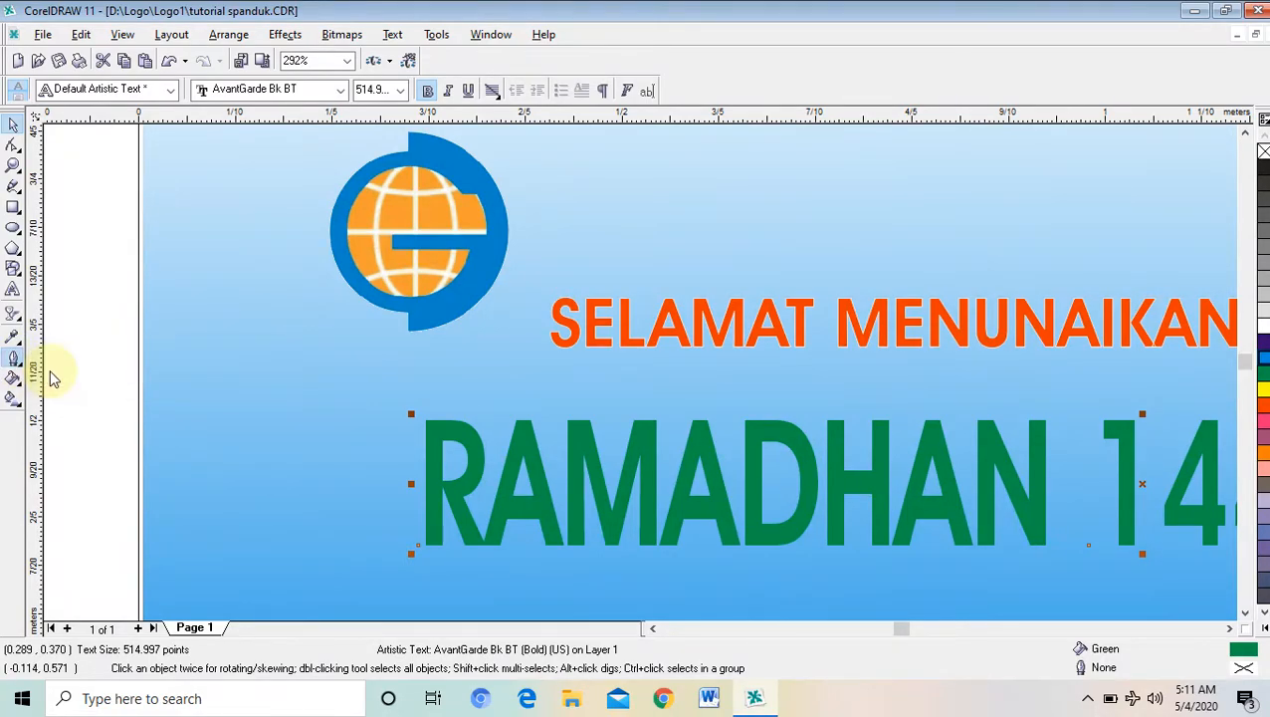
pyautogui.click(530, 251)
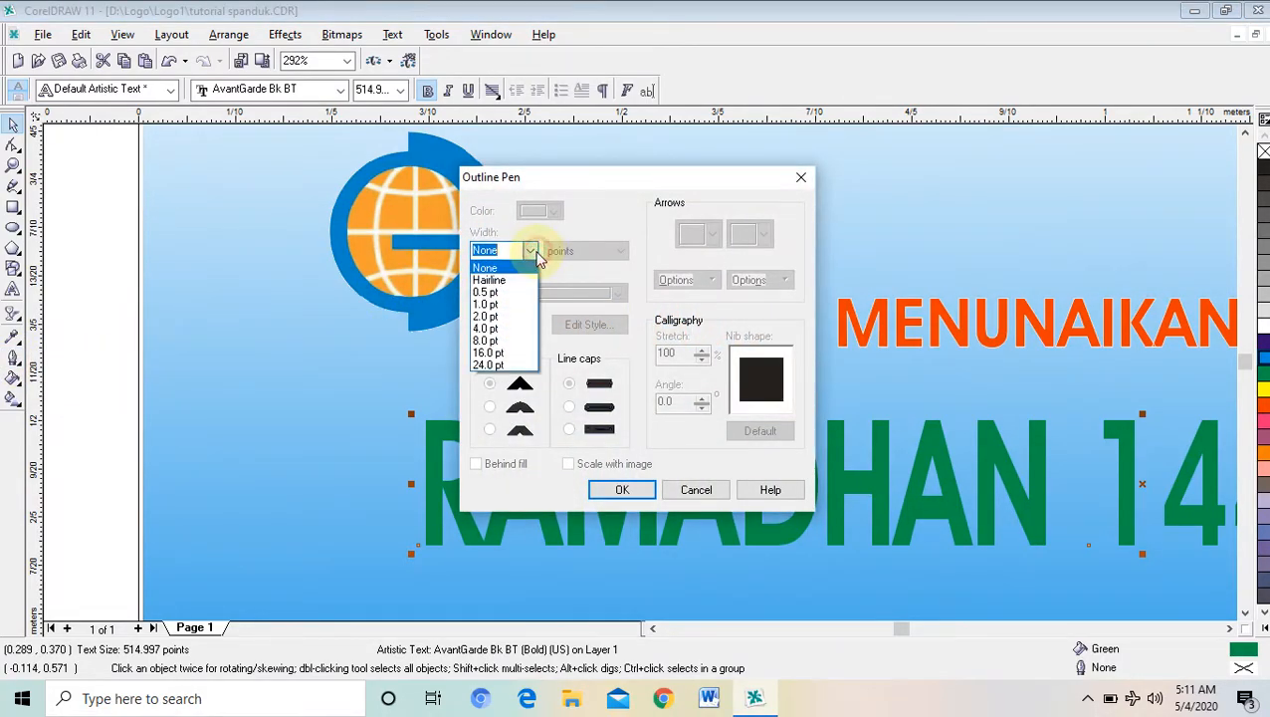
pyautogui.click(527, 324)
pyautogui.click(539, 211)
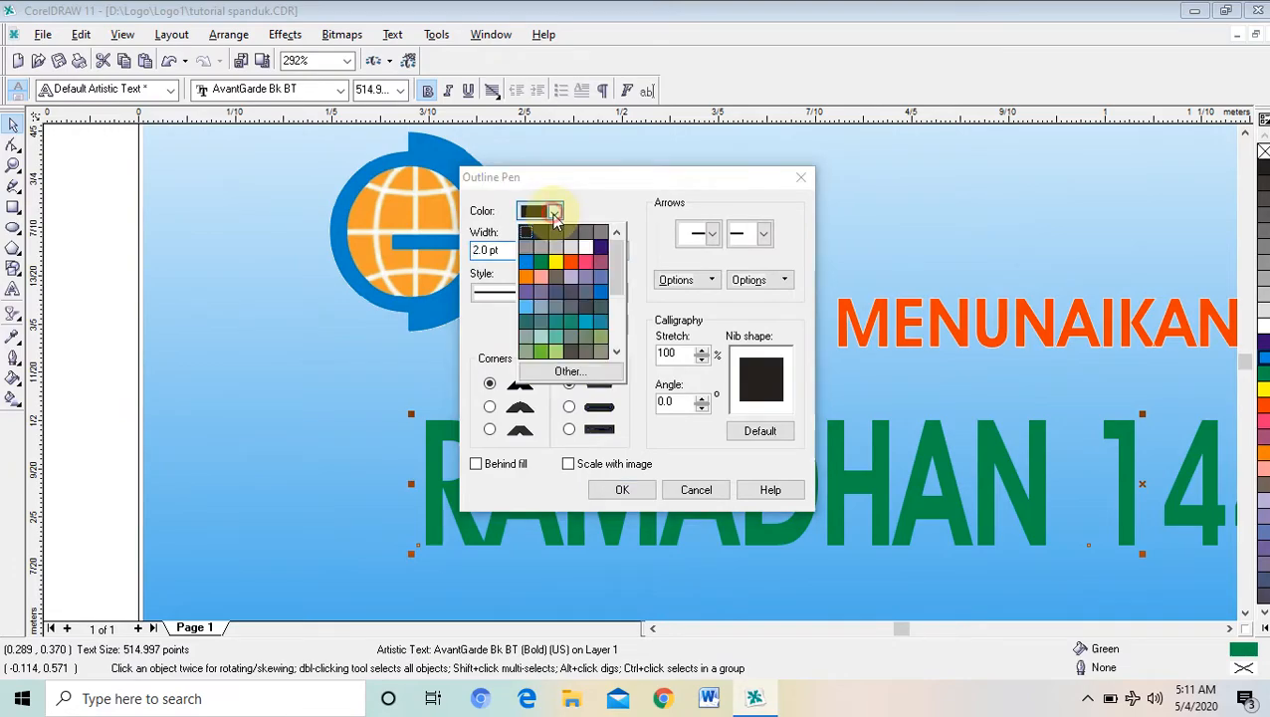
pyautogui.click(585, 250)
pyautogui.click(623, 489)
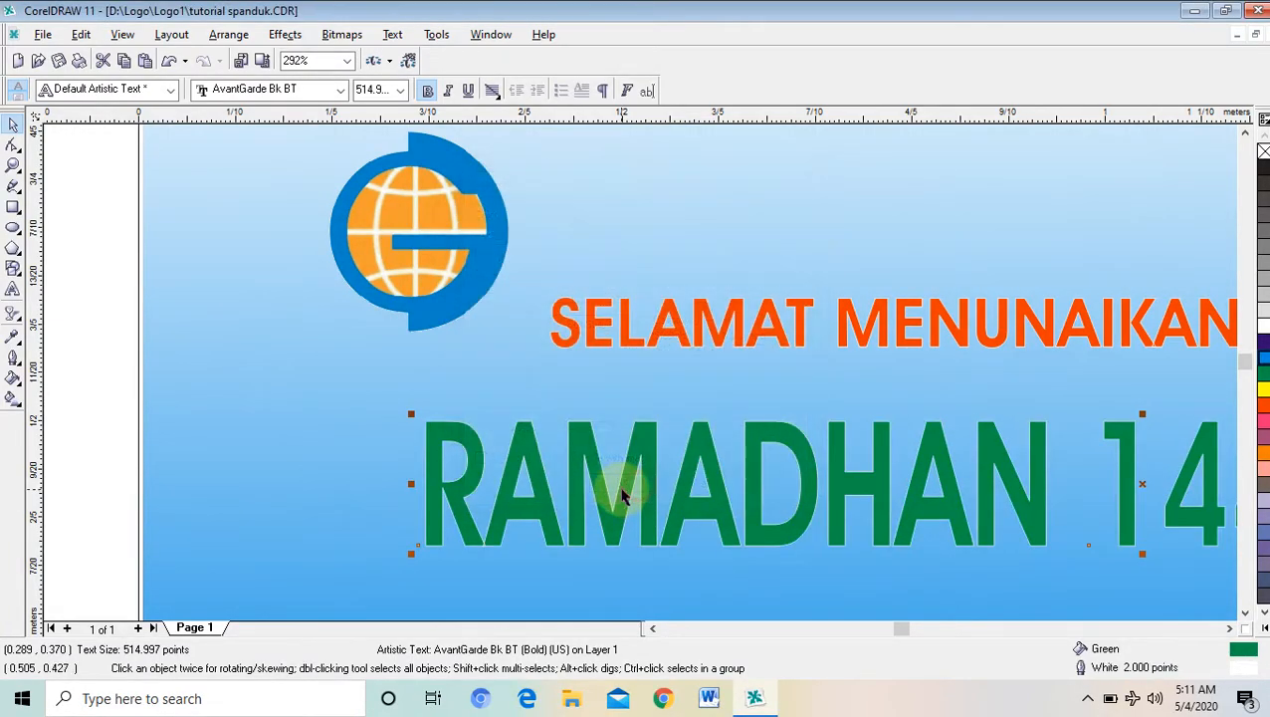
# Examine the white outline on the first letters of RAMADHAN up close, undoing and redoing it to compare.
pyautogui.click(13, 164)
pyautogui.moveTo(431, 414); pyautogui.dragTo(602, 548)
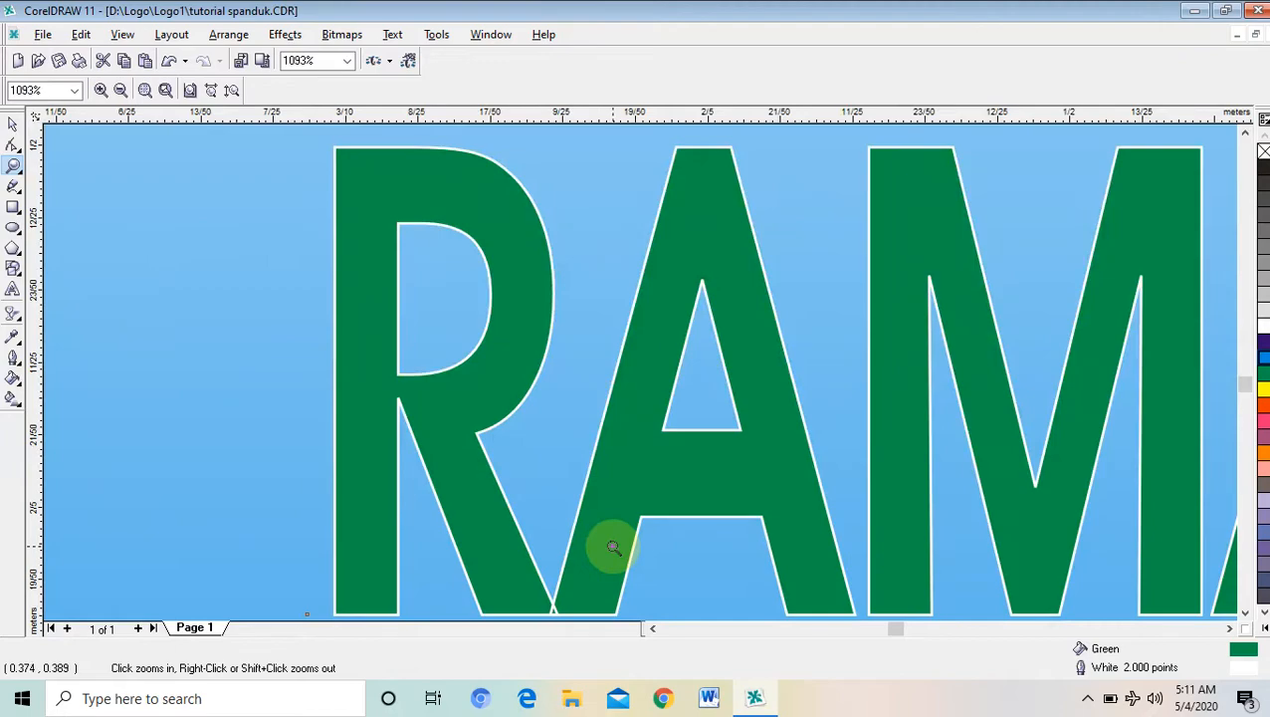
pyautogui.click(168, 61)
pyautogui.click(203, 61)
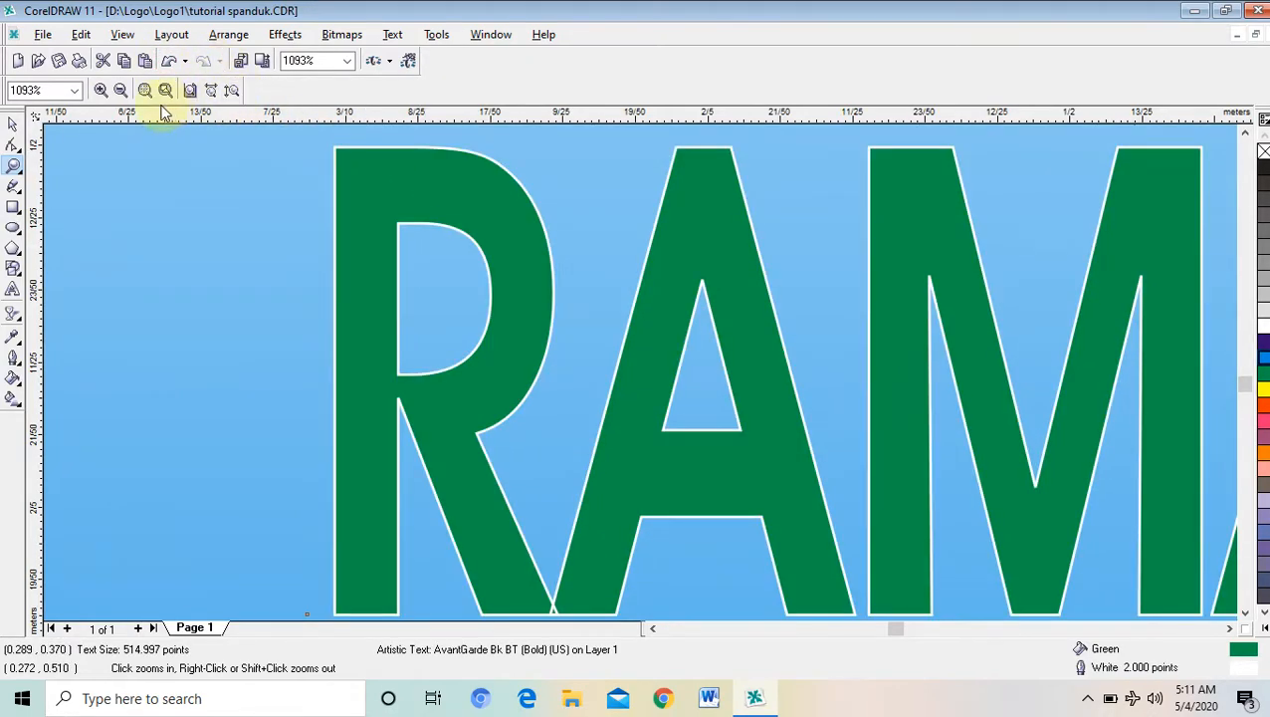
pyautogui.click(121, 89)
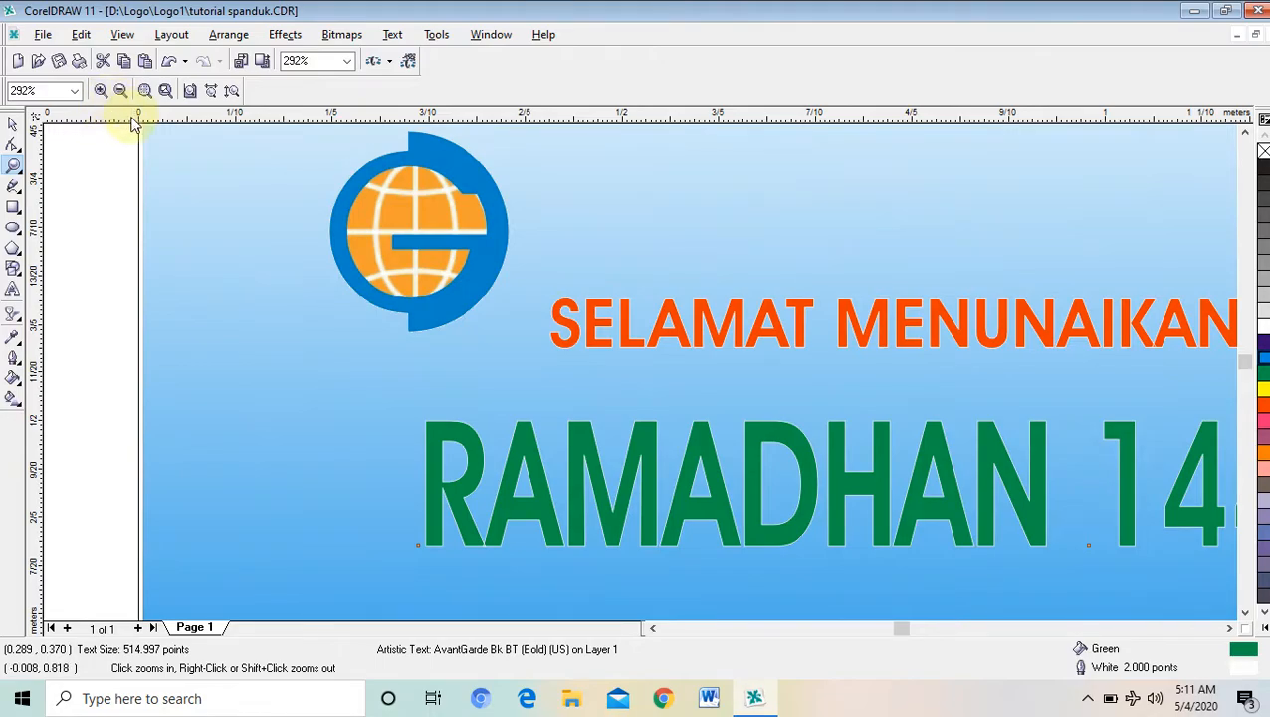
# Apply an interactive drop shadow with the Medium Glow preset to the globe logo.
pyautogui.click(1245, 132)
pyautogui.click(1245, 133)
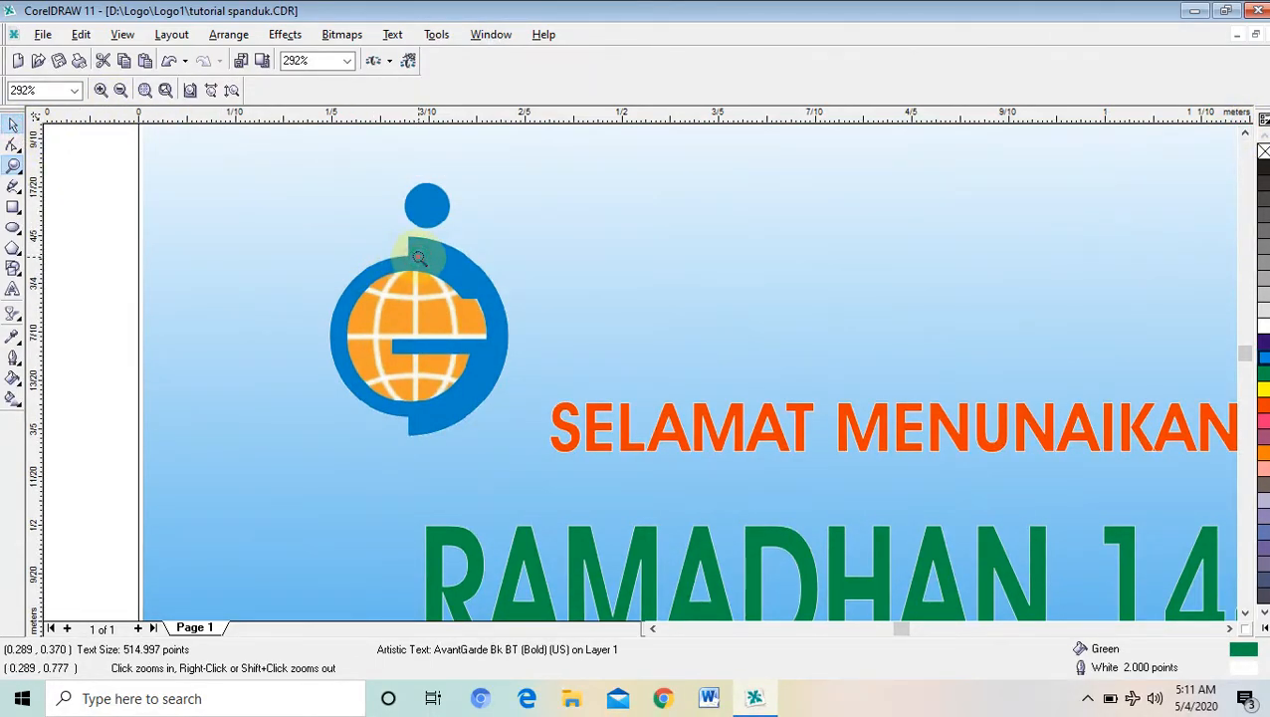
pyautogui.click(13, 123)
pyautogui.click(98, 186)
pyautogui.click(438, 264)
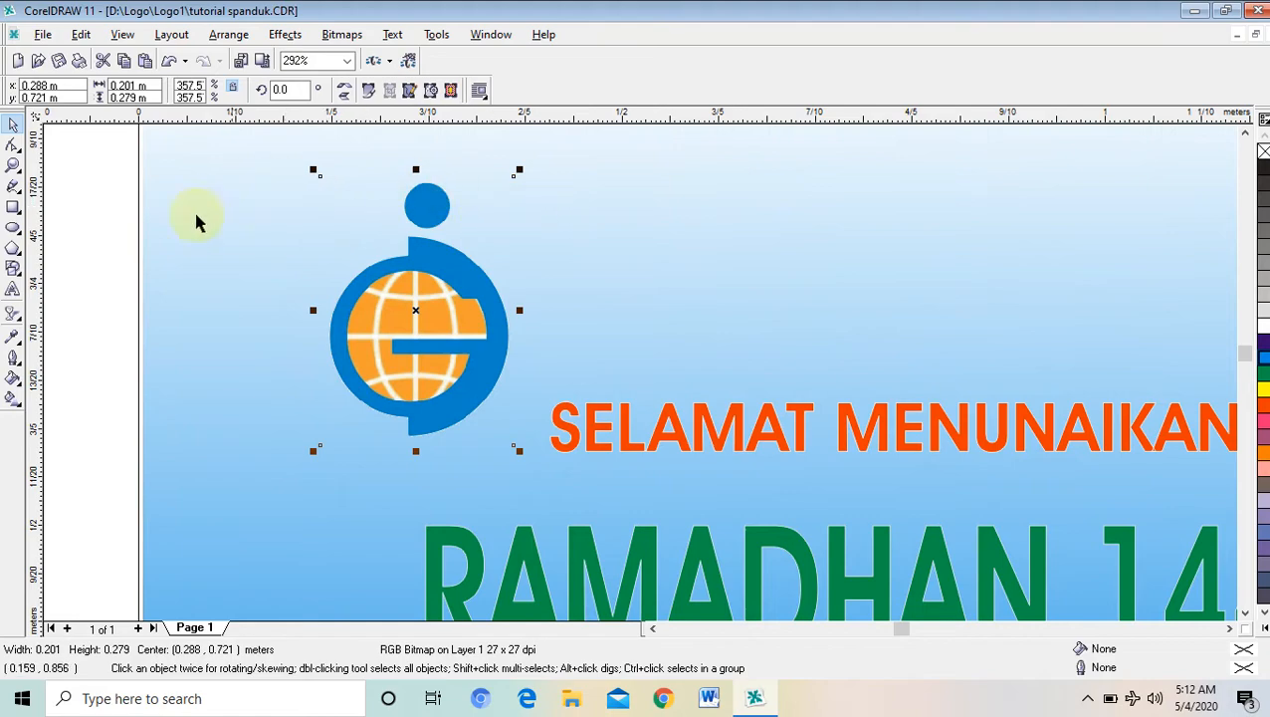
pyautogui.click(20, 319)
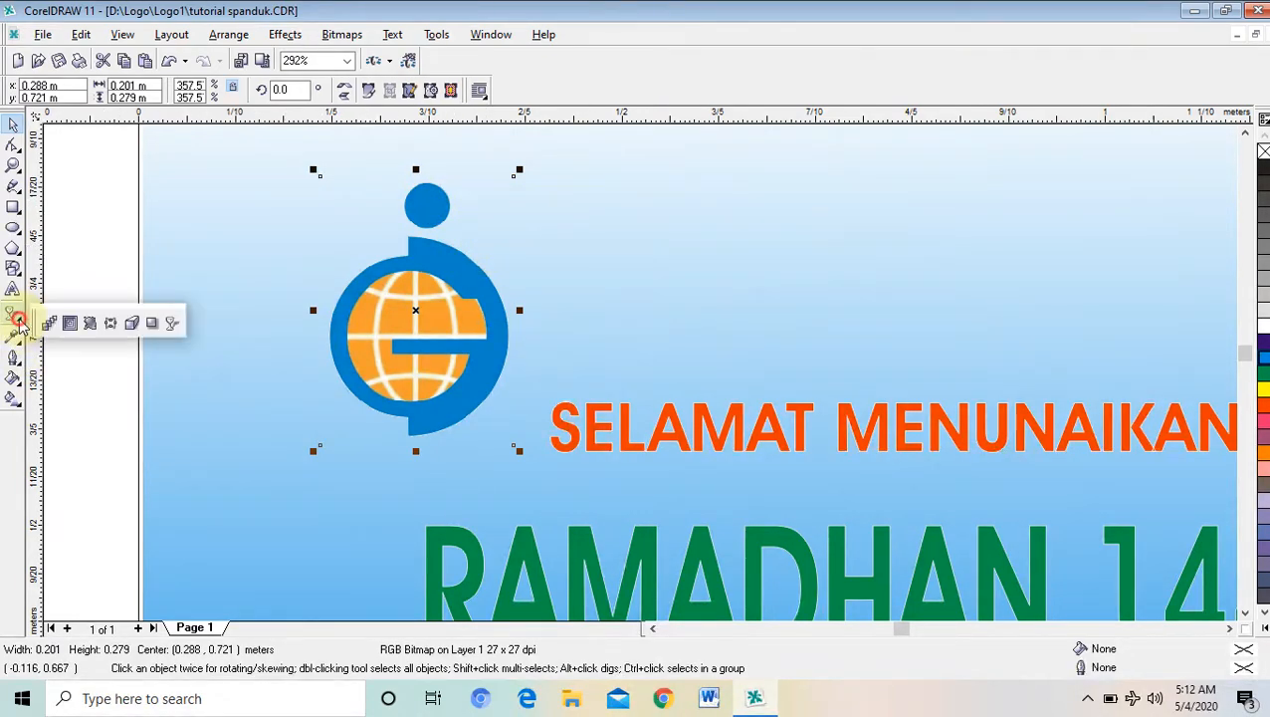
pyautogui.click(151, 324)
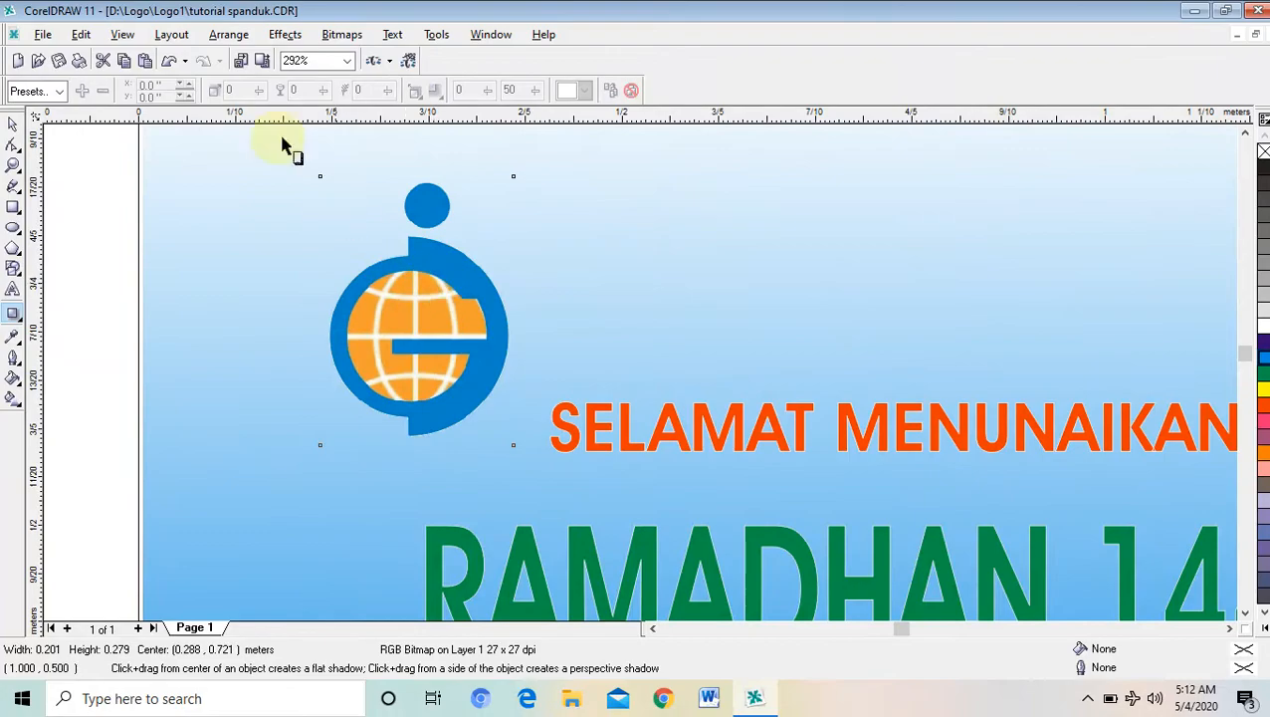
pyautogui.click(36, 92)
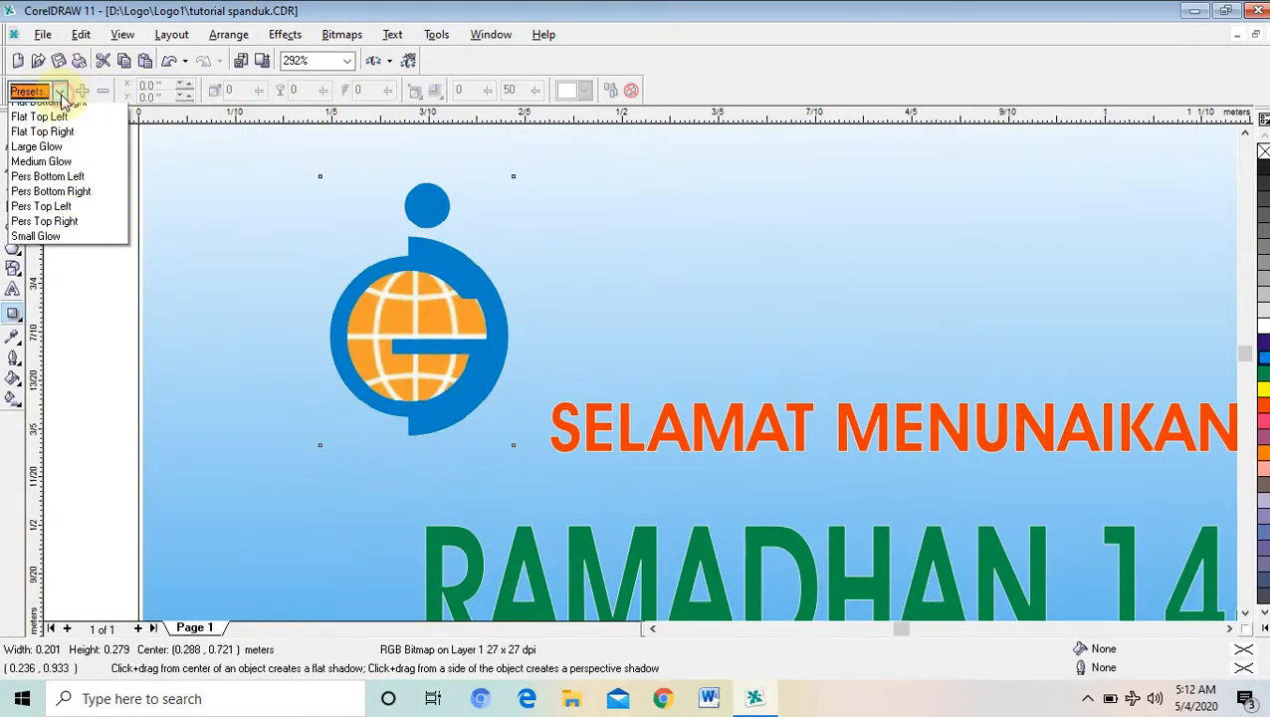
pyautogui.click(80, 186)
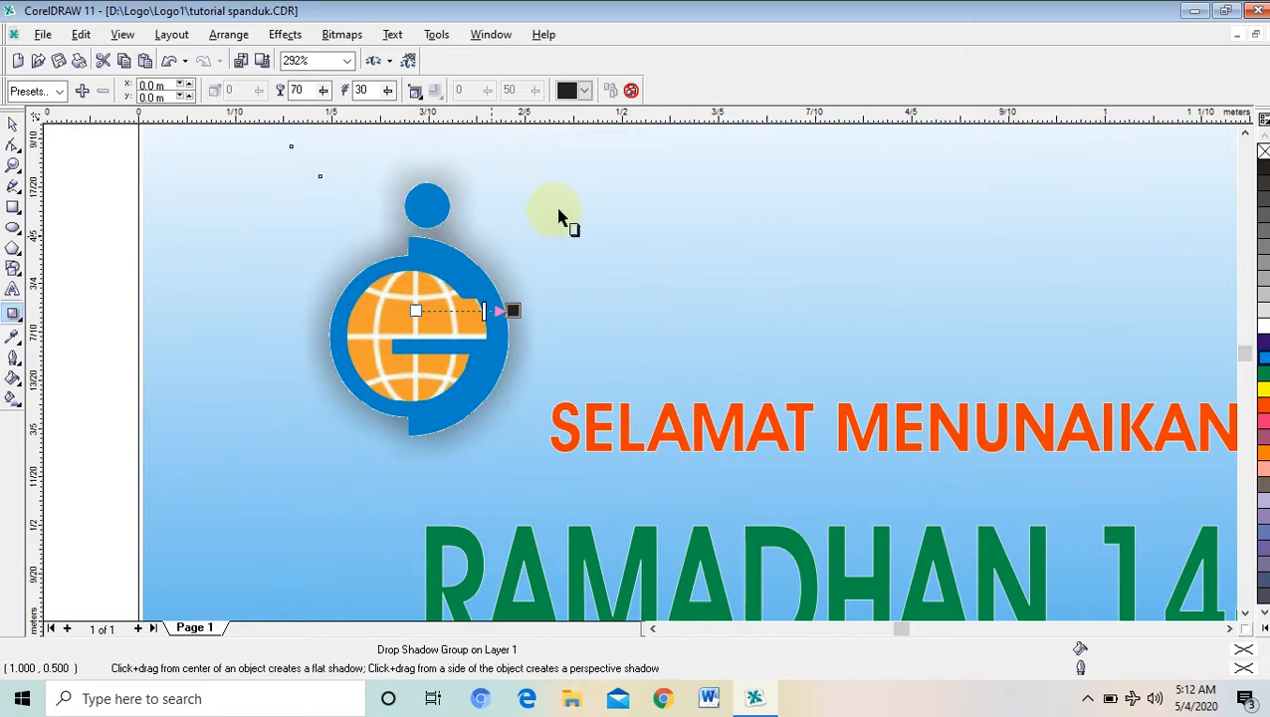
# Change the colour of the logo's drop shadow to white.
pyautogui.click(570, 88)
pyautogui.click(567, 142)
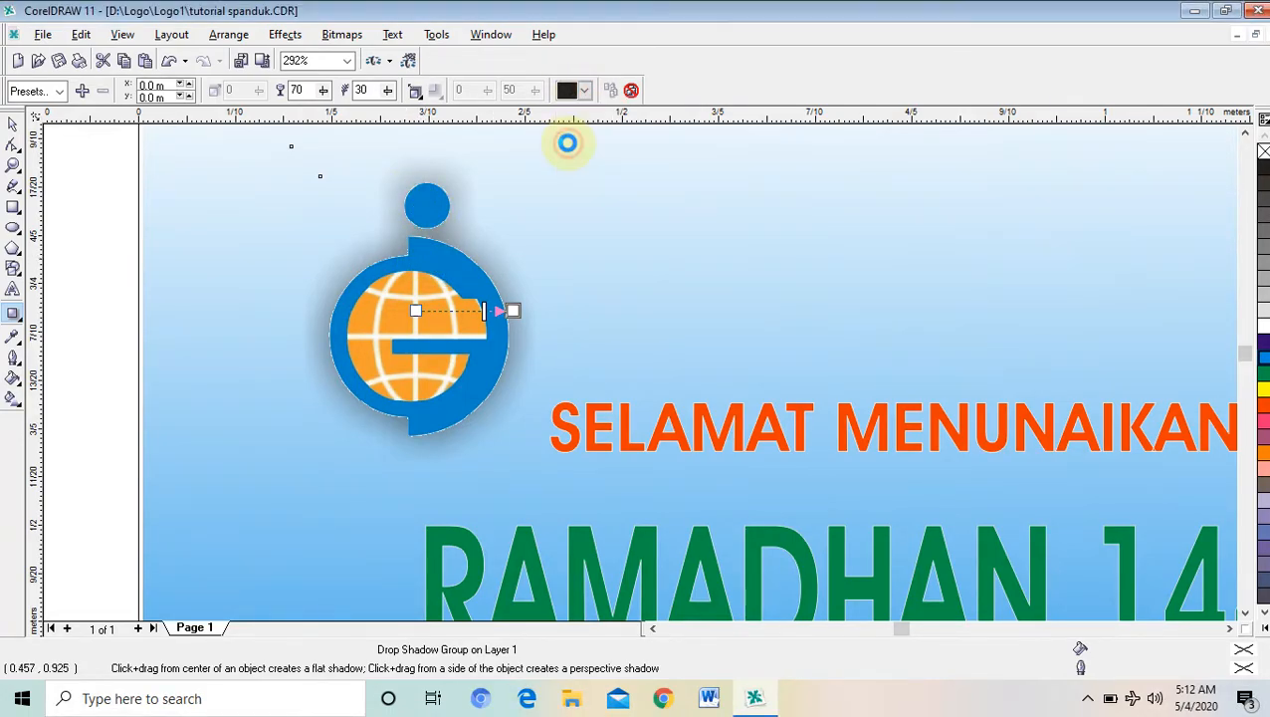
pyautogui.click(786, 470)
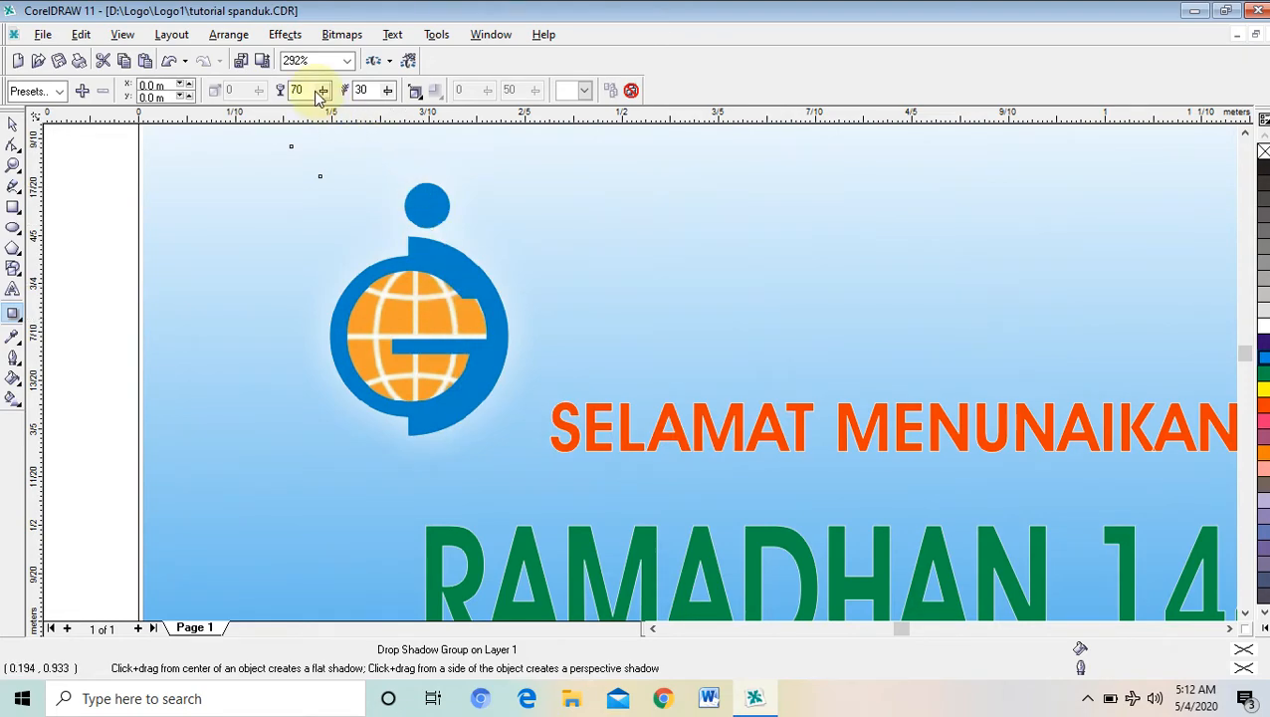
# Set the logo shadow's feathering direction to Outside and its feathering edges to Inverse Squared.
pyautogui.click(415, 92)
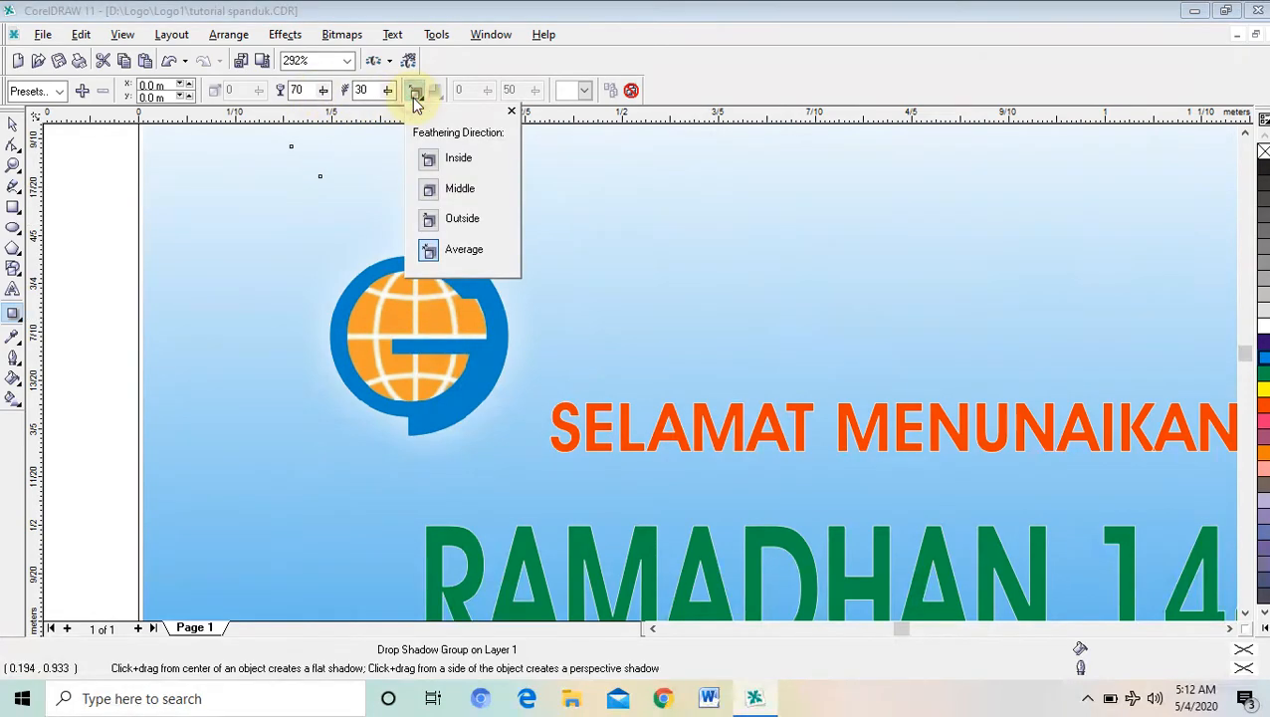
pyautogui.click(427, 219)
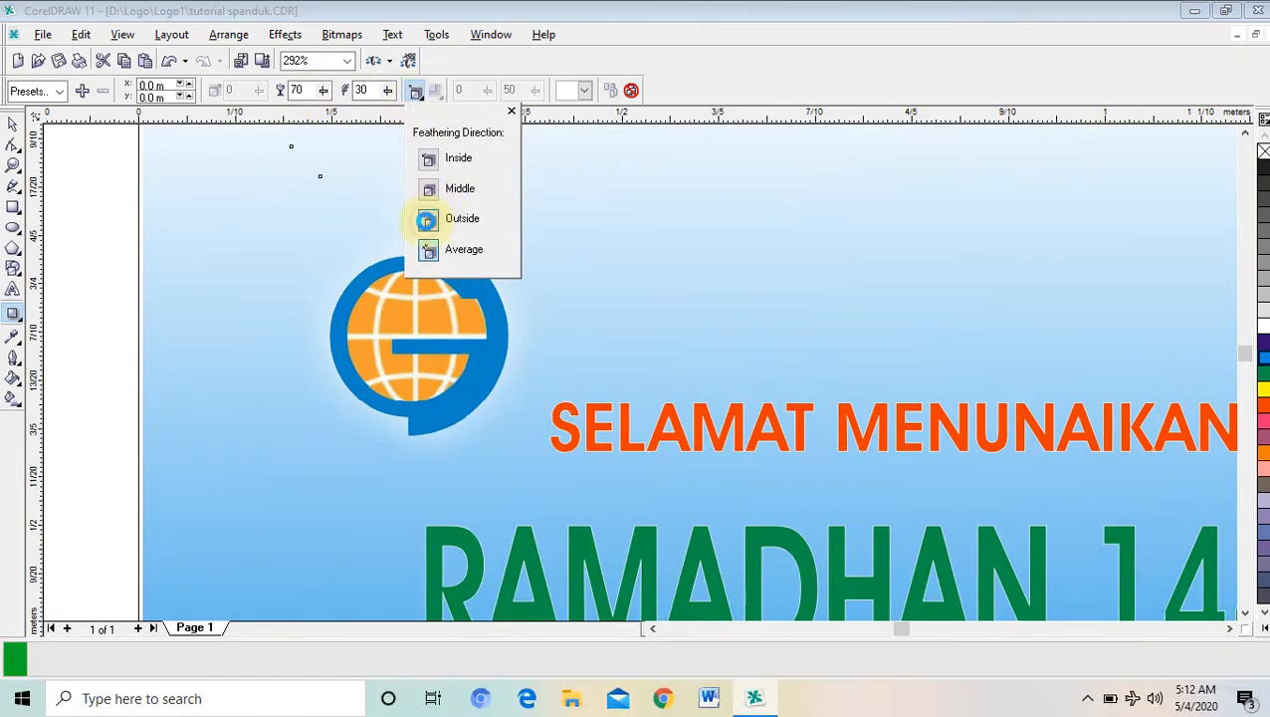
pyautogui.click(435, 91)
pyautogui.click(449, 220)
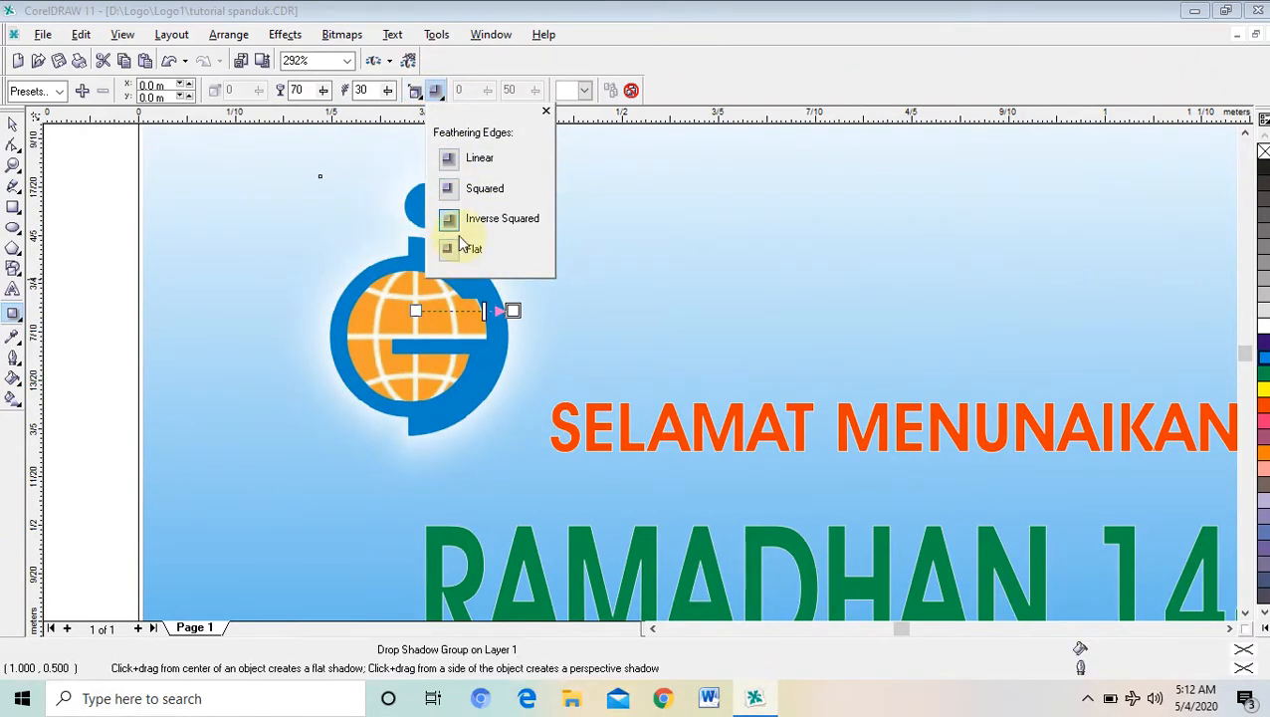
# Set the logo shadow's opacity to 100 and its feathering to 50.
pyautogui.doubleClick(297, 91)
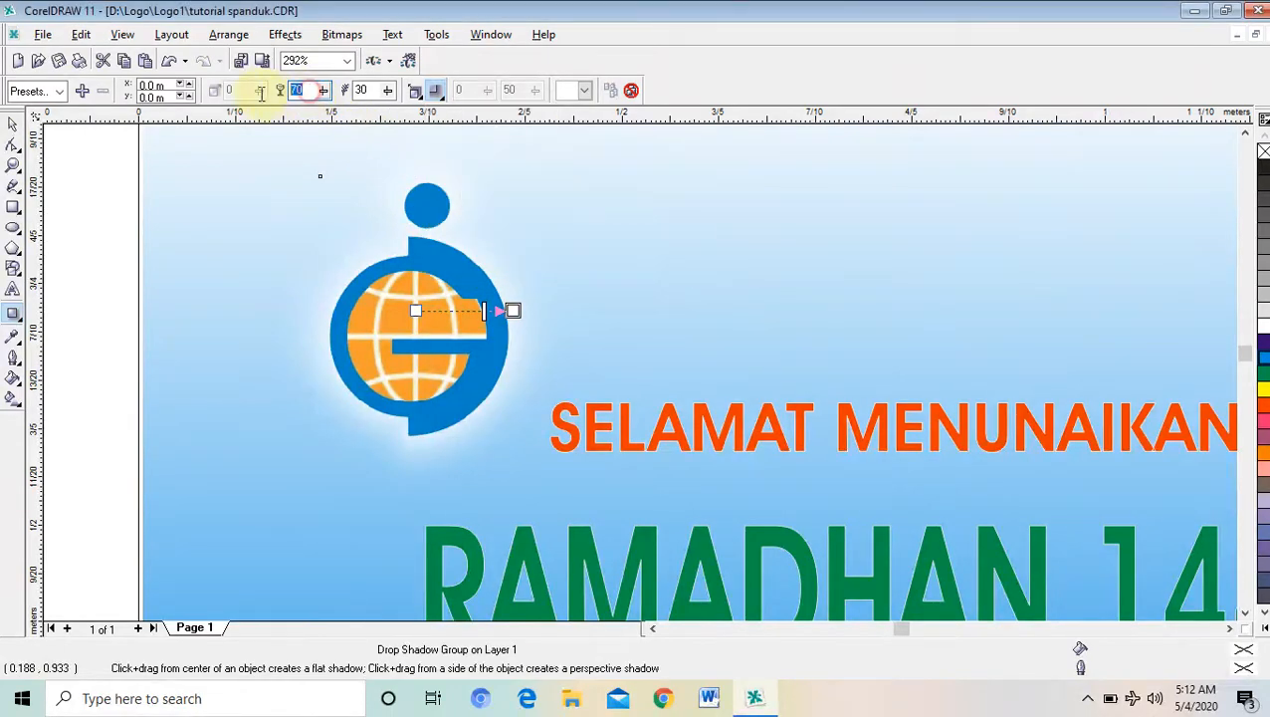
pyautogui.write('100')
pyautogui.press('Return')
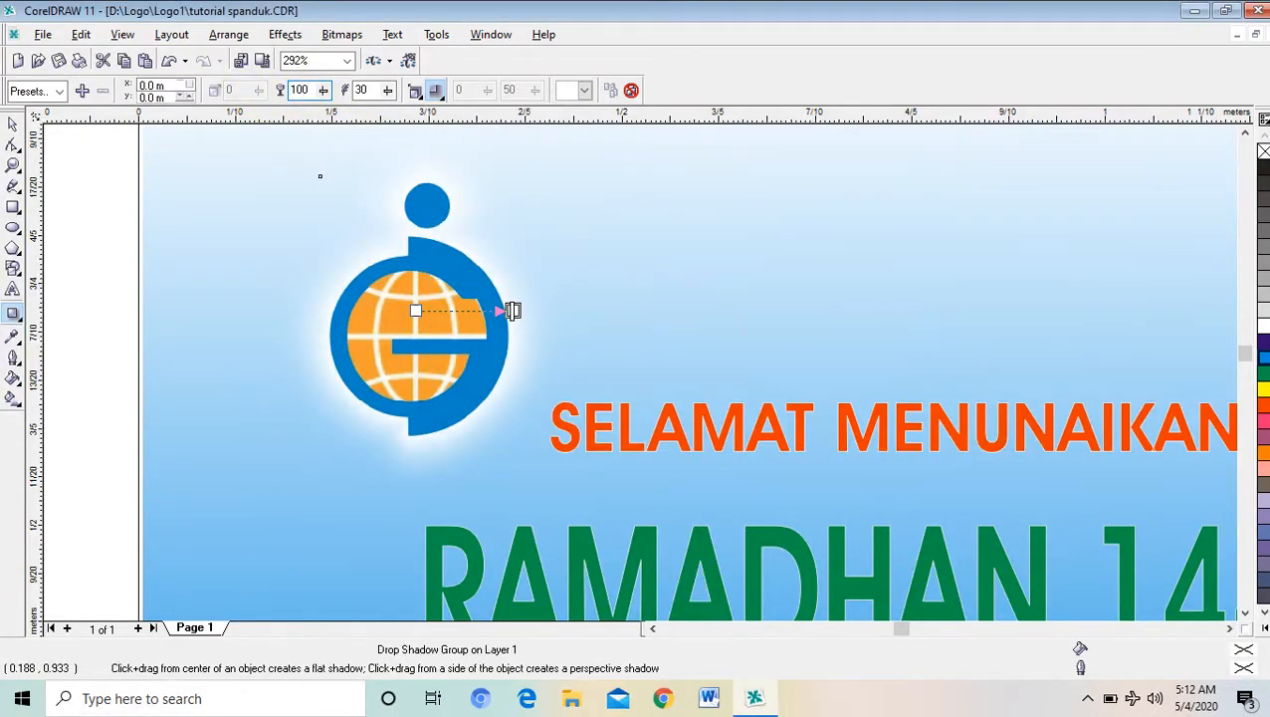
pyautogui.doubleClick(363, 91)
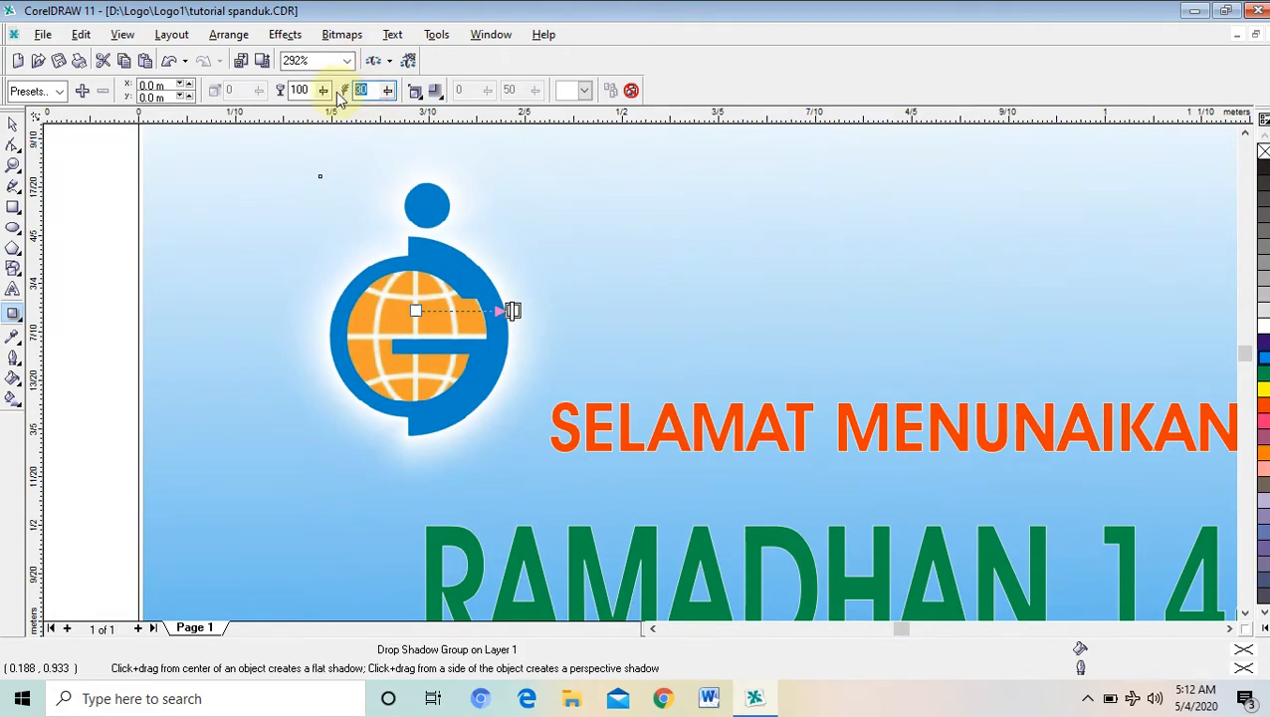
pyautogui.write('50')
pyautogui.press('Return')
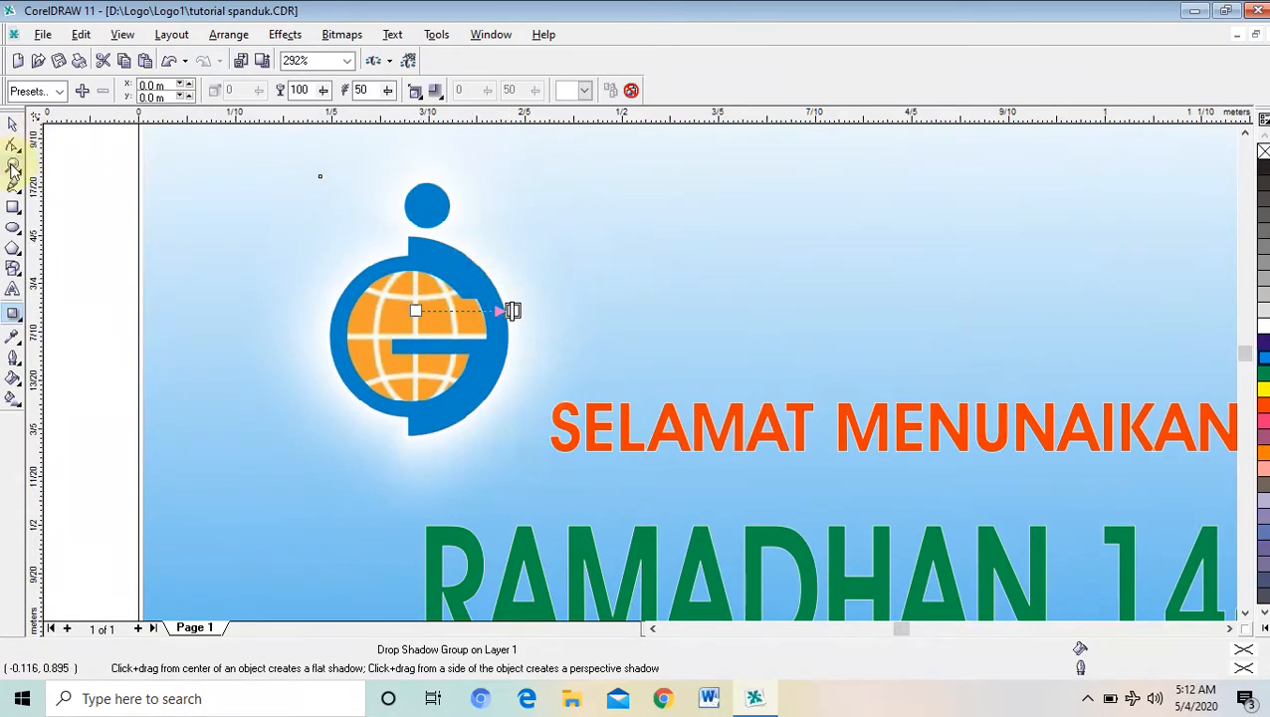
# Examine the whole banner page, checking the logo's white glow and the gradient background rectangle.
pyautogui.click(13, 164)
pyautogui.click(118, 91)
pyautogui.click(13, 123)
pyautogui.click(113, 189)
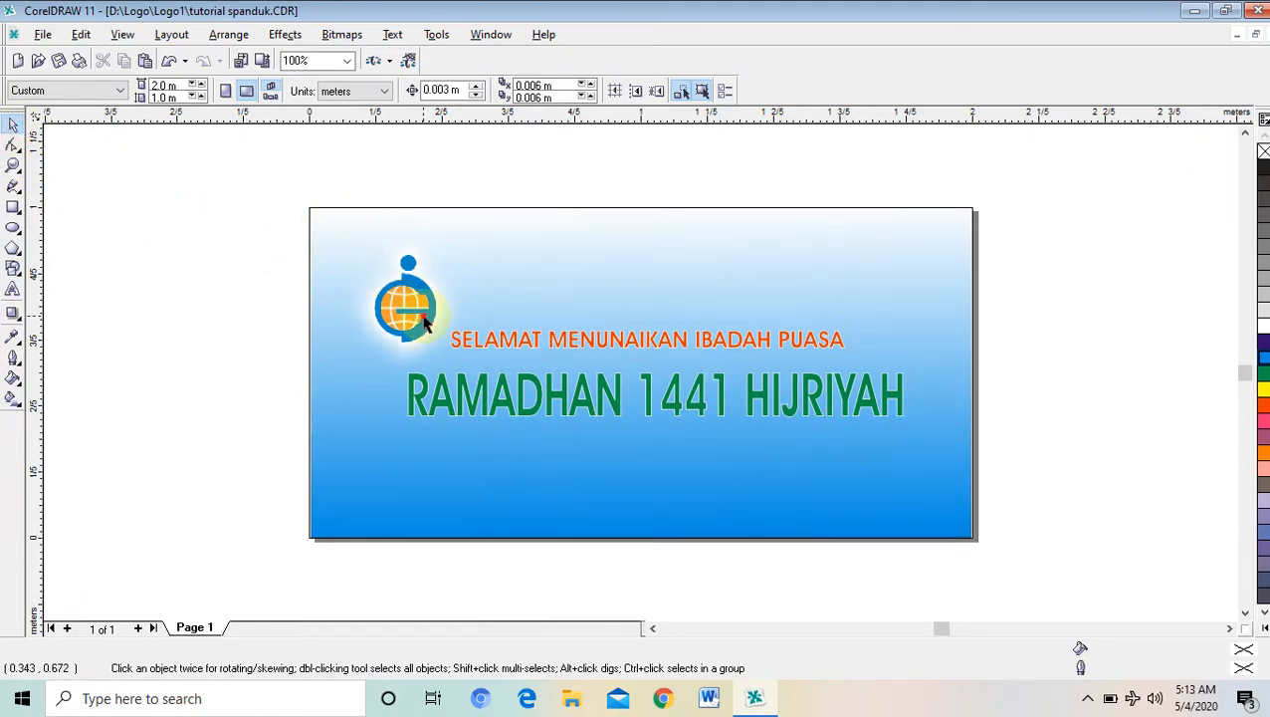
pyautogui.click(400, 289)
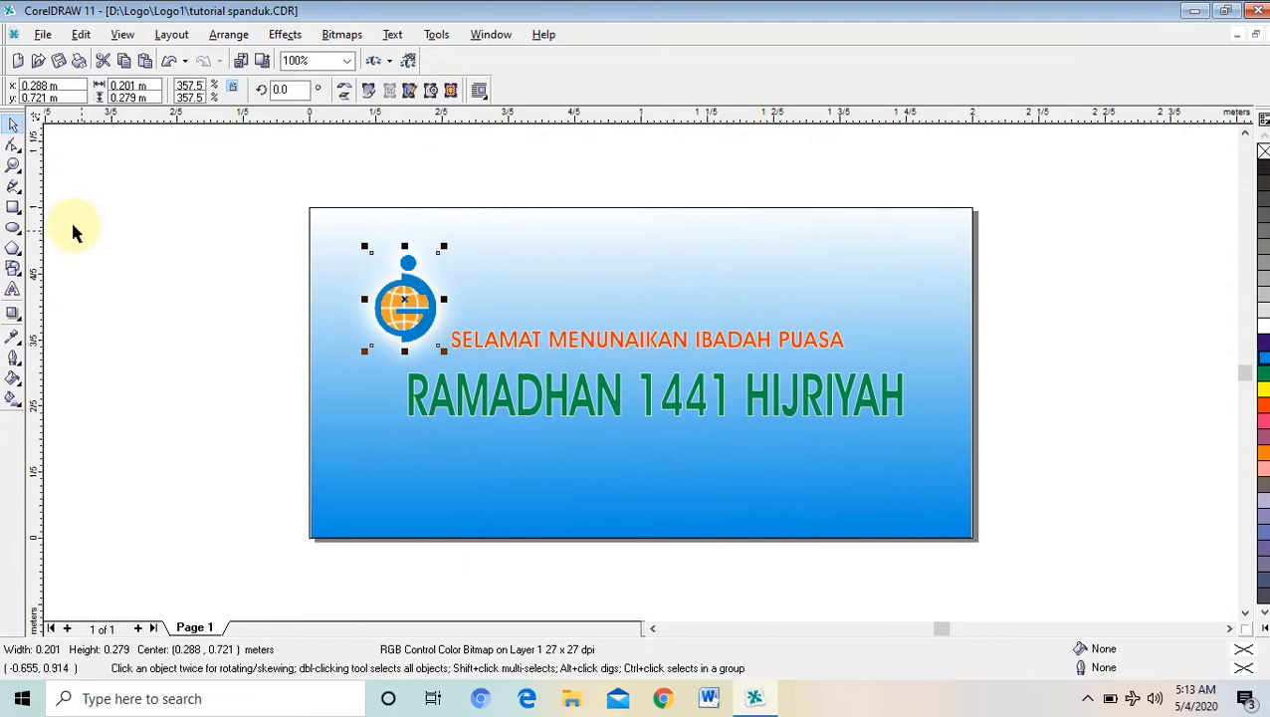
pyautogui.click(90, 159)
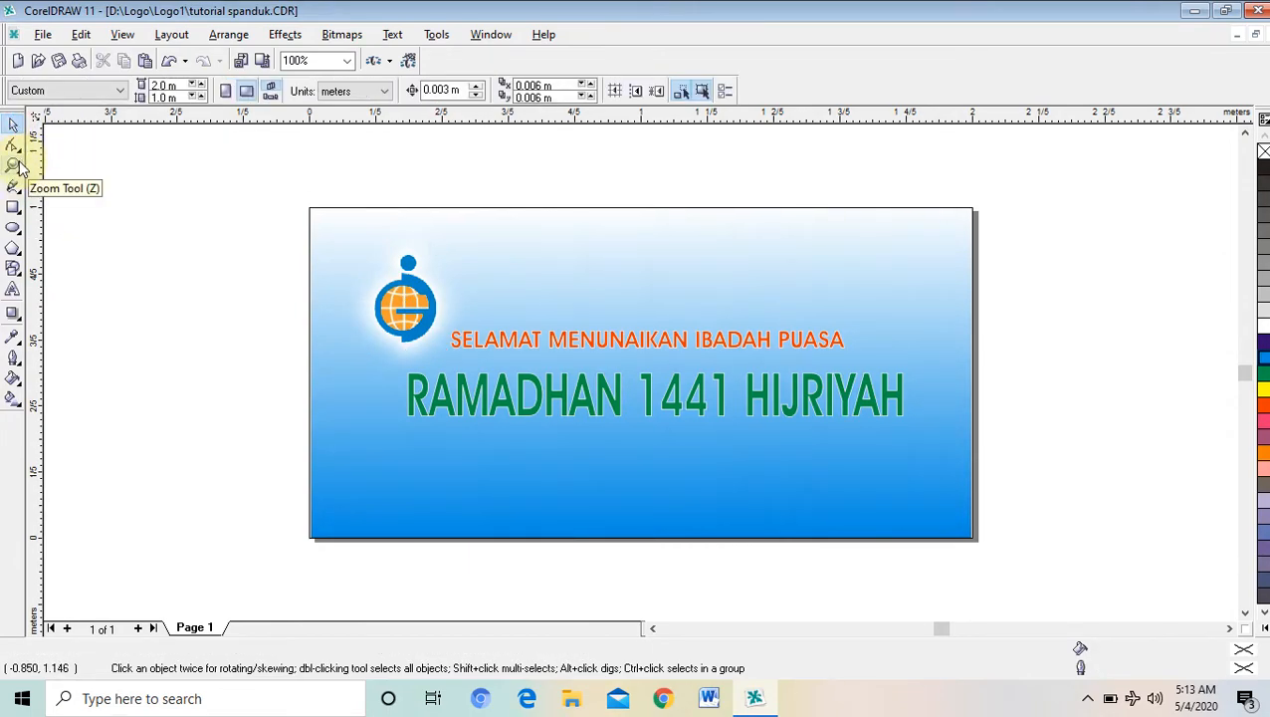
pyautogui.click(731, 267)
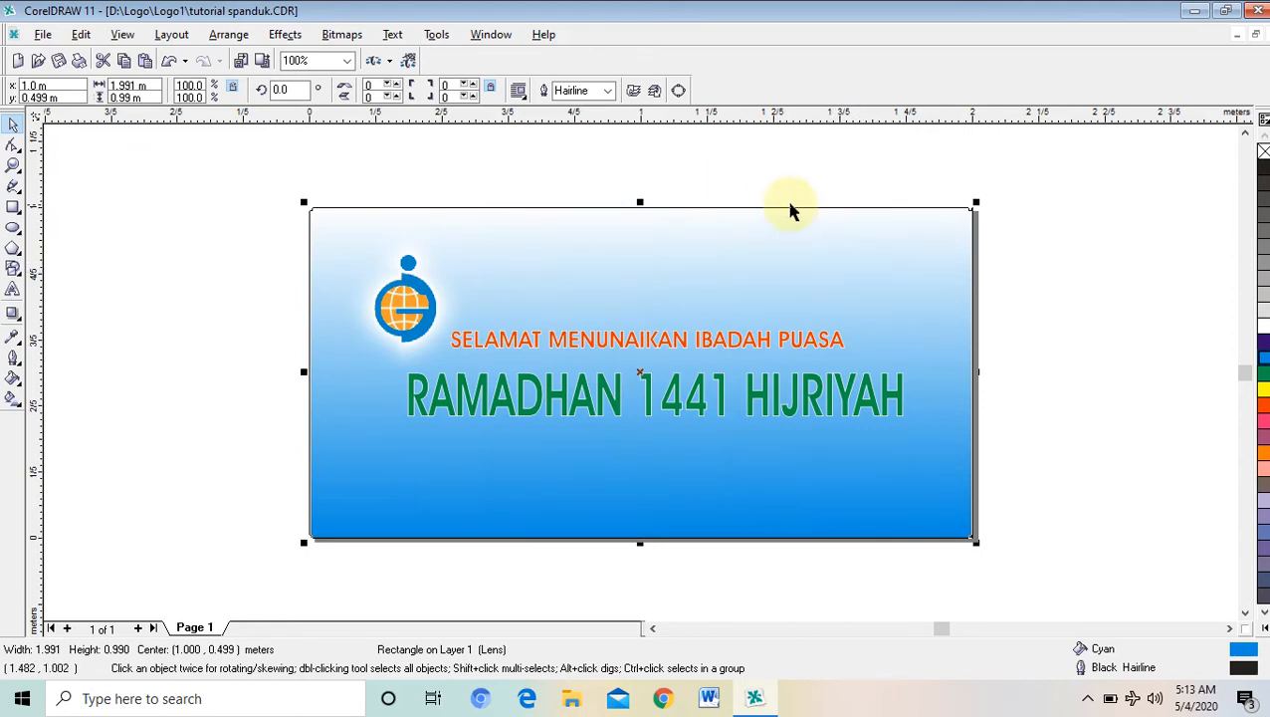
pyautogui.click(1055, 454)
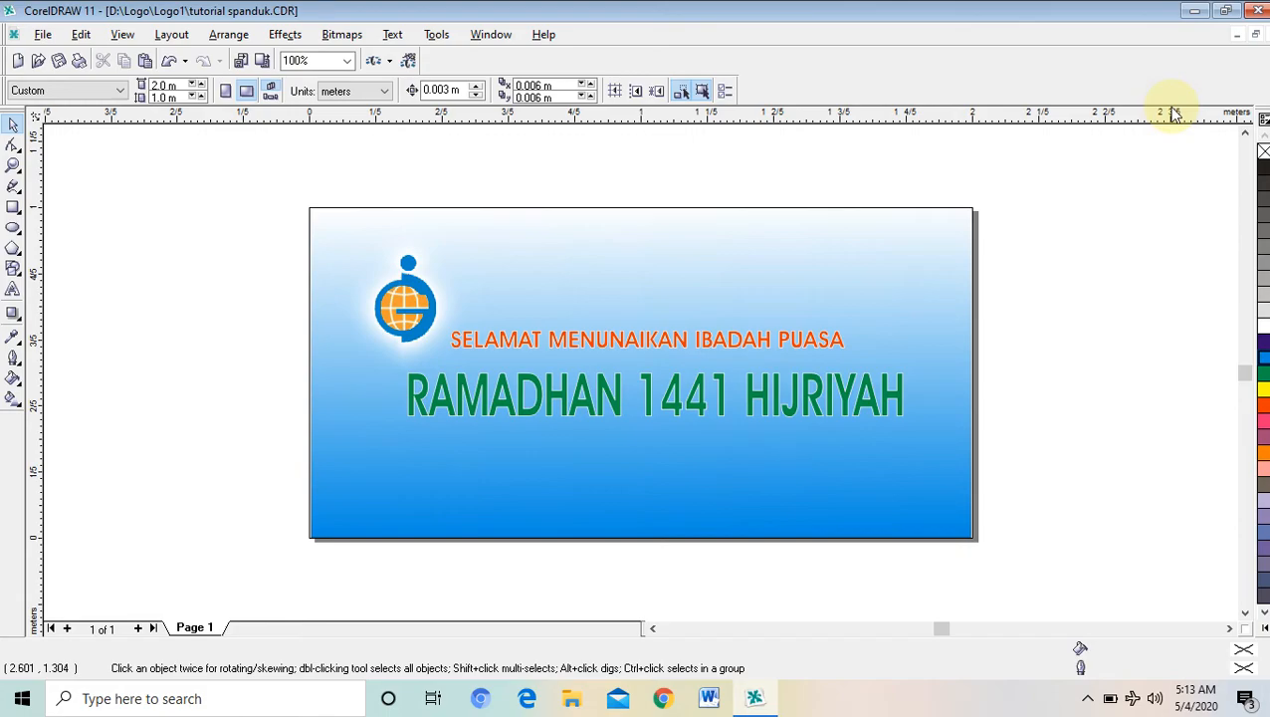
# Switch to the Windows desktop and open its context menu.
pyautogui.click(1194, 12)
pyautogui.rightClick(705, 277)
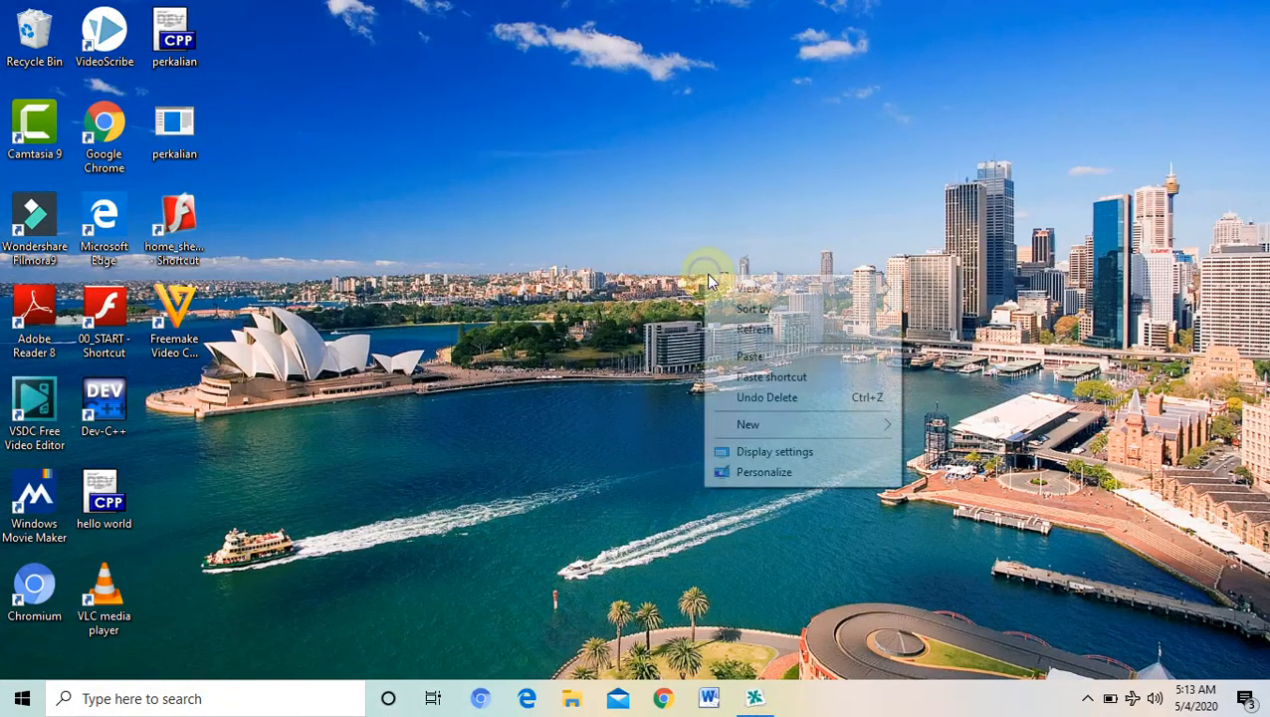